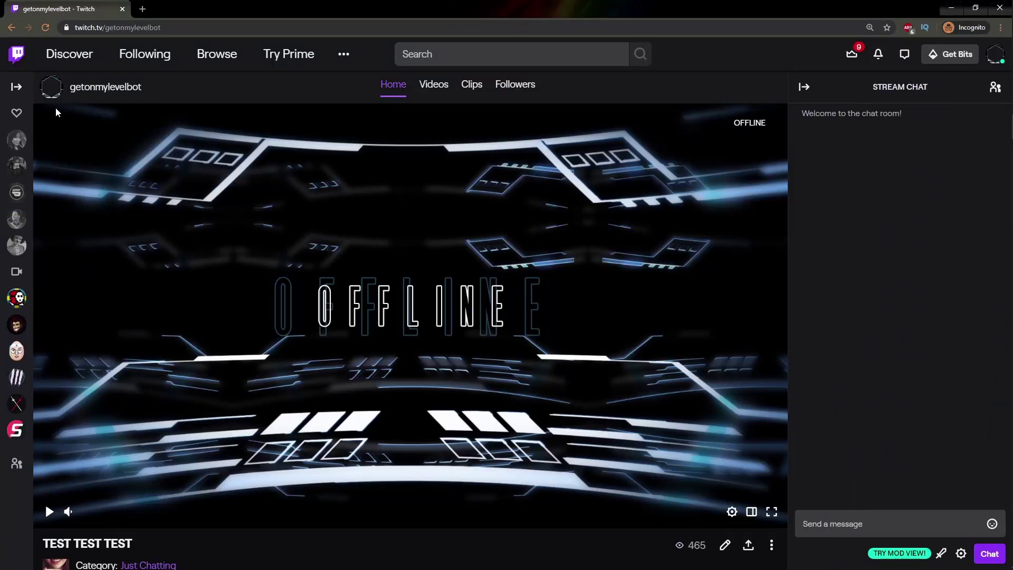
- Turn on panel editing and create a new text or image panel in the empty slot
{"action": "scroll", "coordinate": [89, 90], "scroll_direction": "up", "scroll_amount": 2}
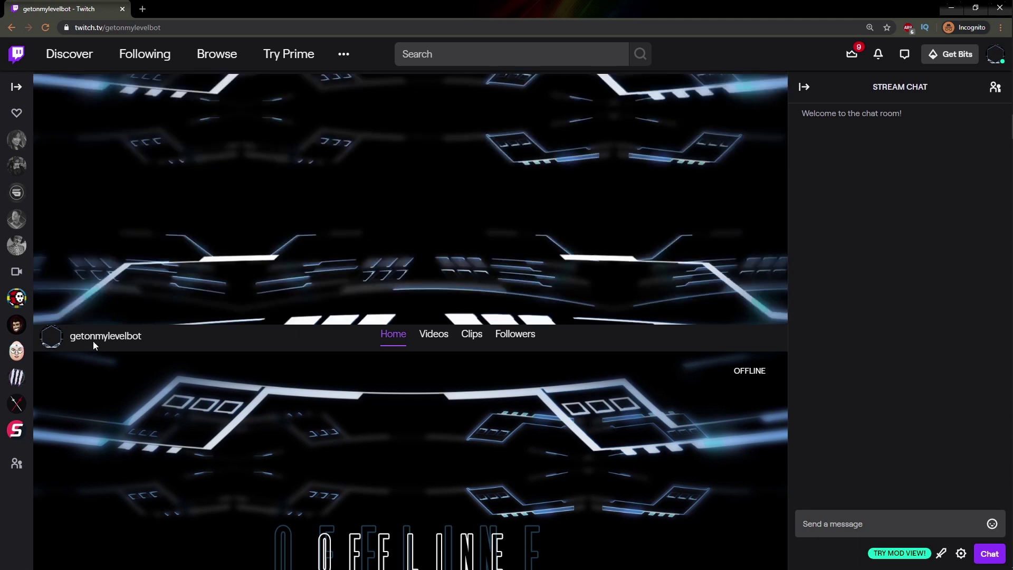
{"action": "scroll", "coordinate": [93, 343], "scroll_direction": "down", "scroll_amount": 2}
{"action": "scroll", "coordinate": [93, 340], "scroll_direction": "down", "scroll_amount": 8}
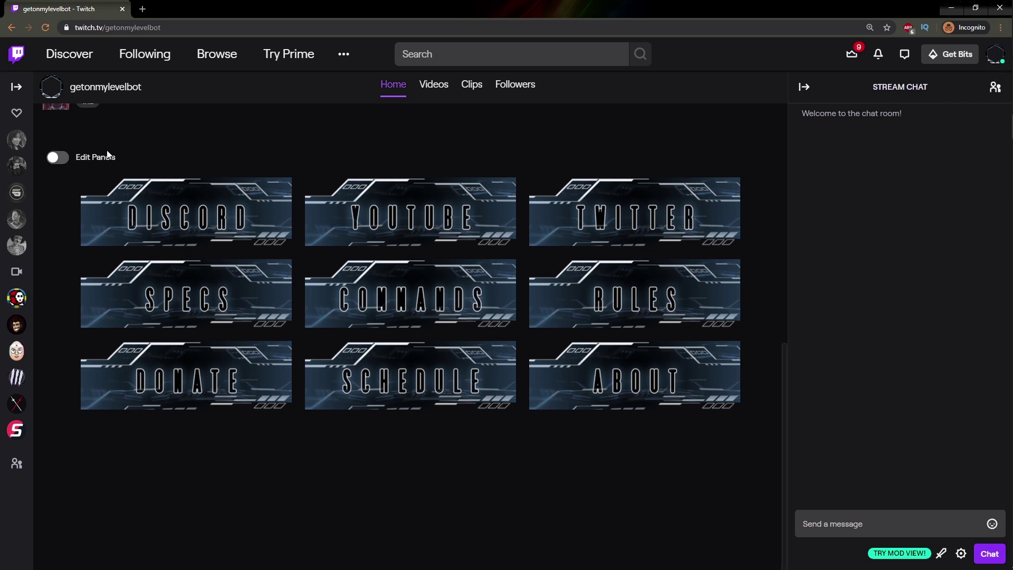
{"action": "left_click", "coordinate": [54, 158]}
{"action": "scroll", "coordinate": [439, 248], "scroll_direction": "down", "scroll_amount": 10}
{"action": "left_click", "coordinate": [385, 395]}
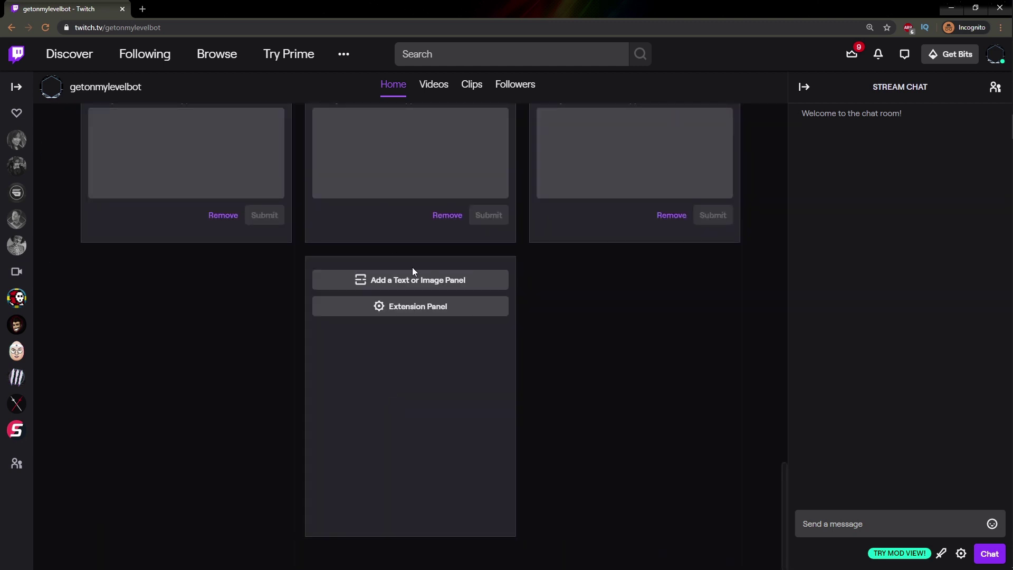
{"action": "left_click", "coordinate": [397, 289]}
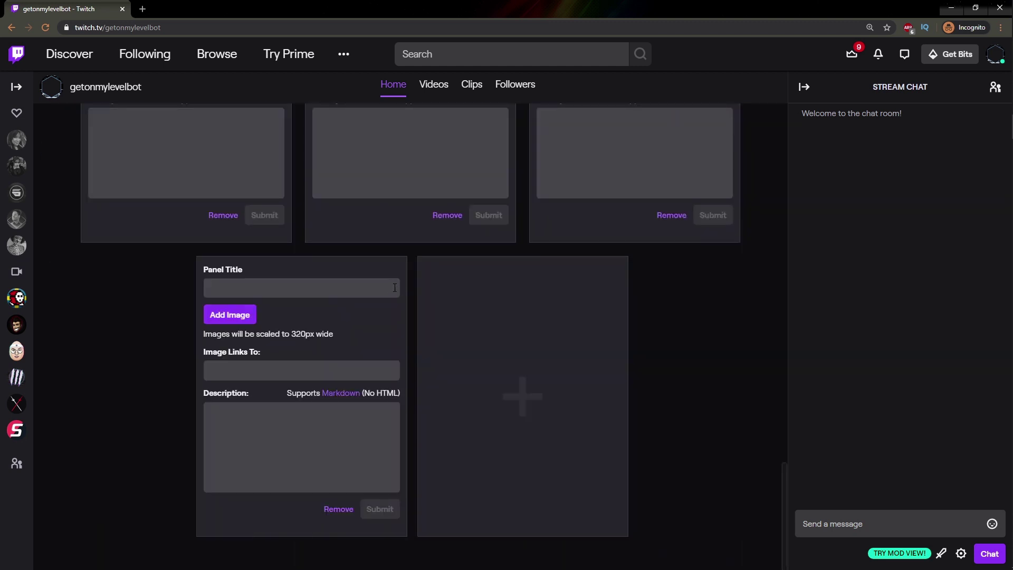
- Start adding an image to the new panel, browsing to the Panels folder of PNGs
{"action": "left_click", "coordinate": [339, 290]}
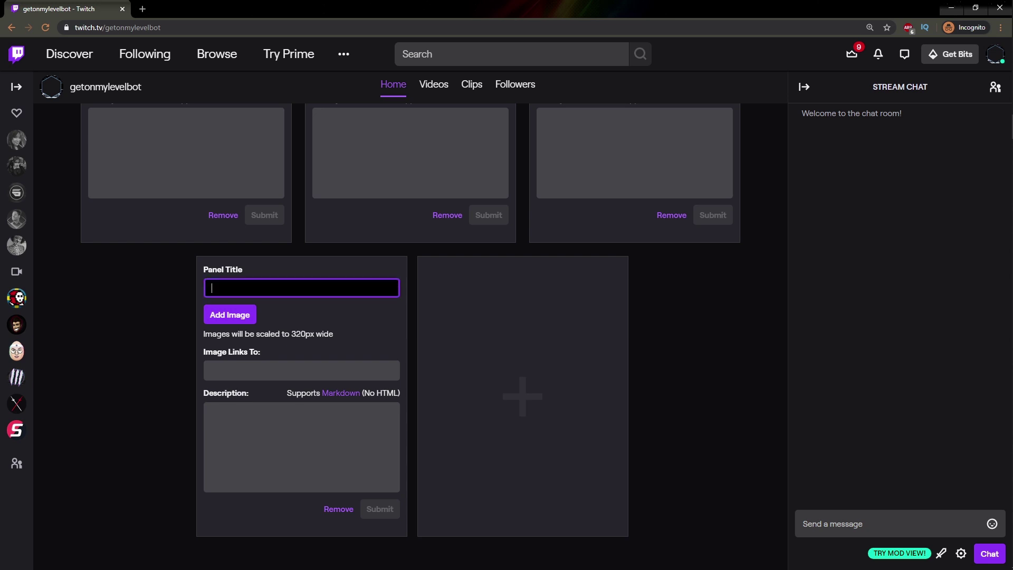
{"action": "left_click", "coordinate": [222, 317]}
{"action": "left_click", "coordinate": [493, 289]}
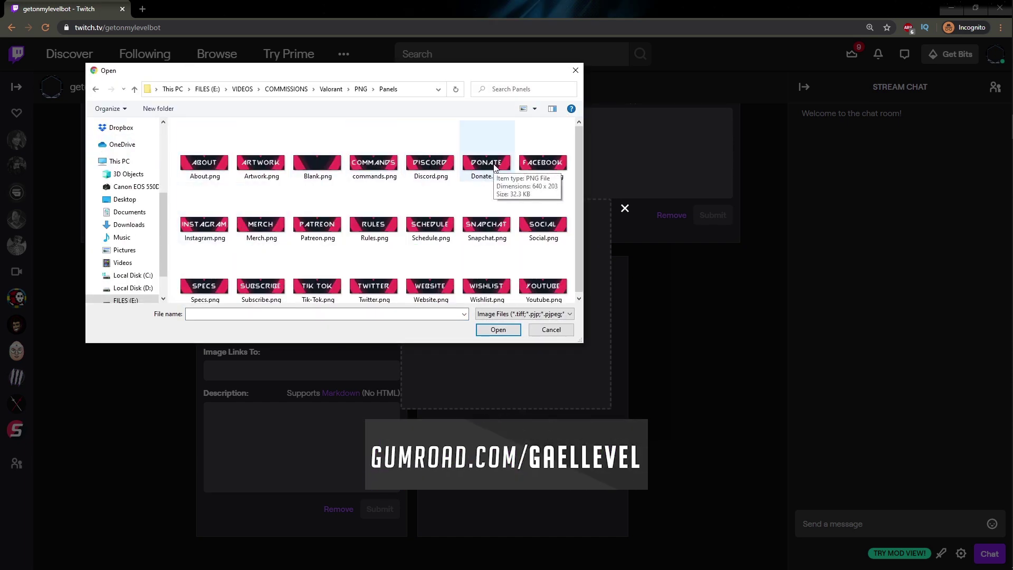
- Attach Donate.png cropped to the whole image and submit the new panel
{"action": "double_click", "coordinate": [493, 168]}
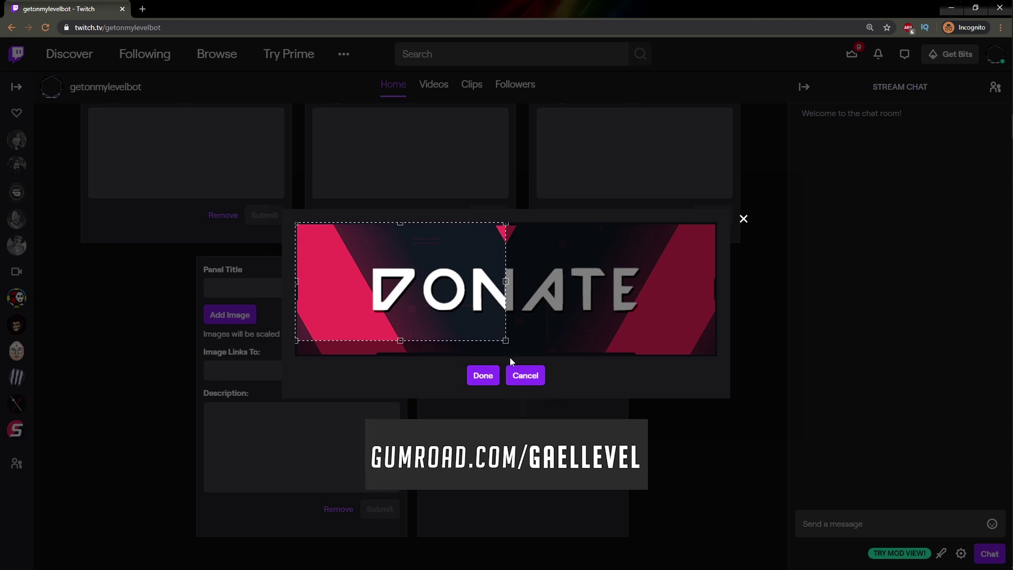
{"action": "left_click_drag", "start_coordinate": [505, 340], "coordinate": [875, 341]}
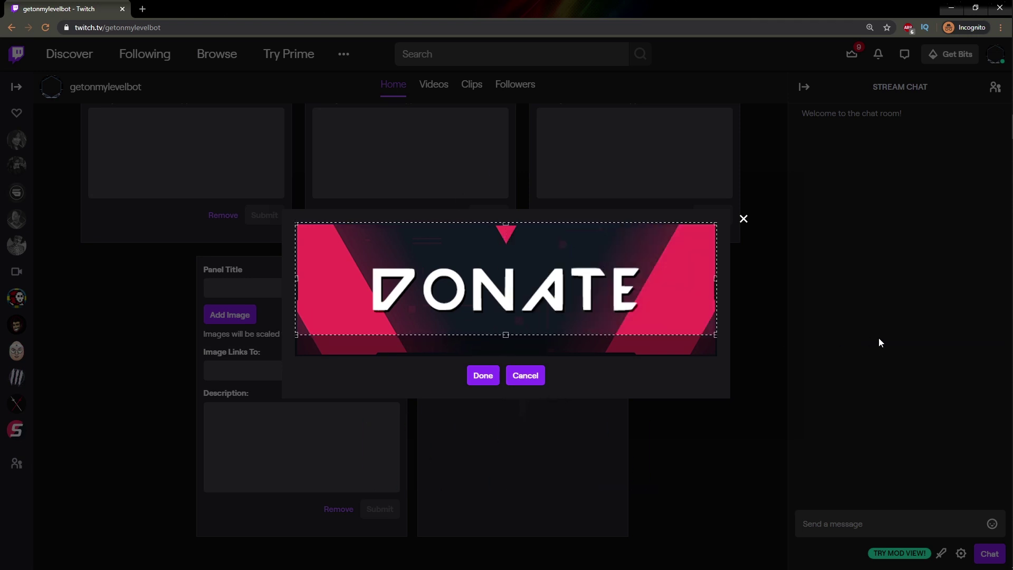
{"action": "left_click", "coordinate": [489, 375]}
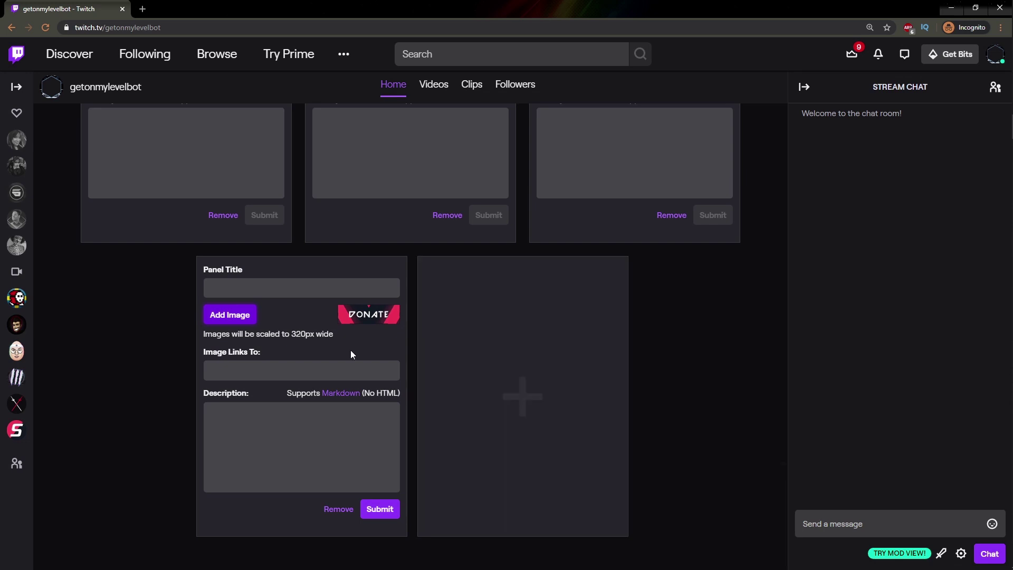
{"action": "left_click", "coordinate": [227, 280]}
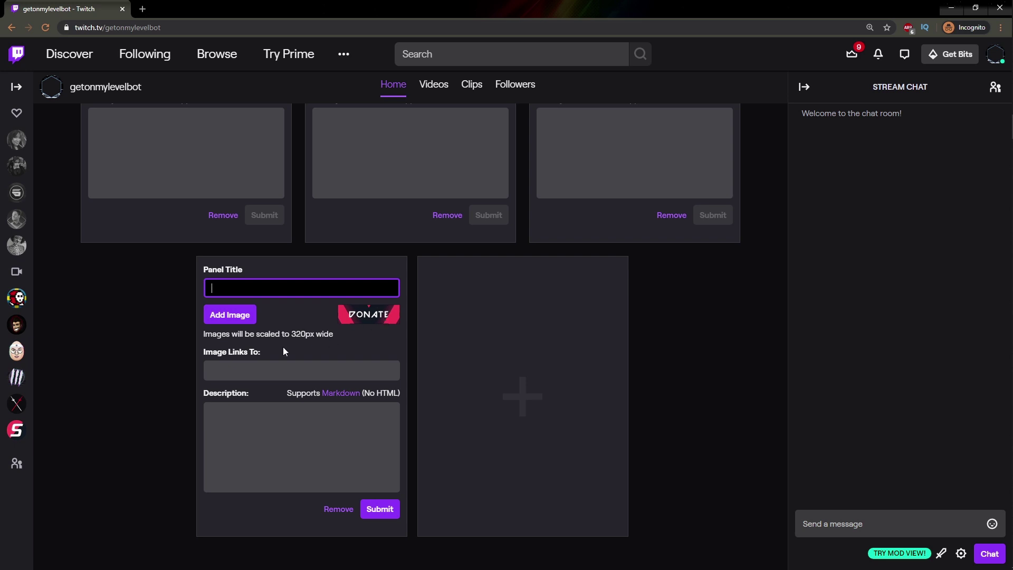
{"action": "left_click", "coordinate": [227, 368]}
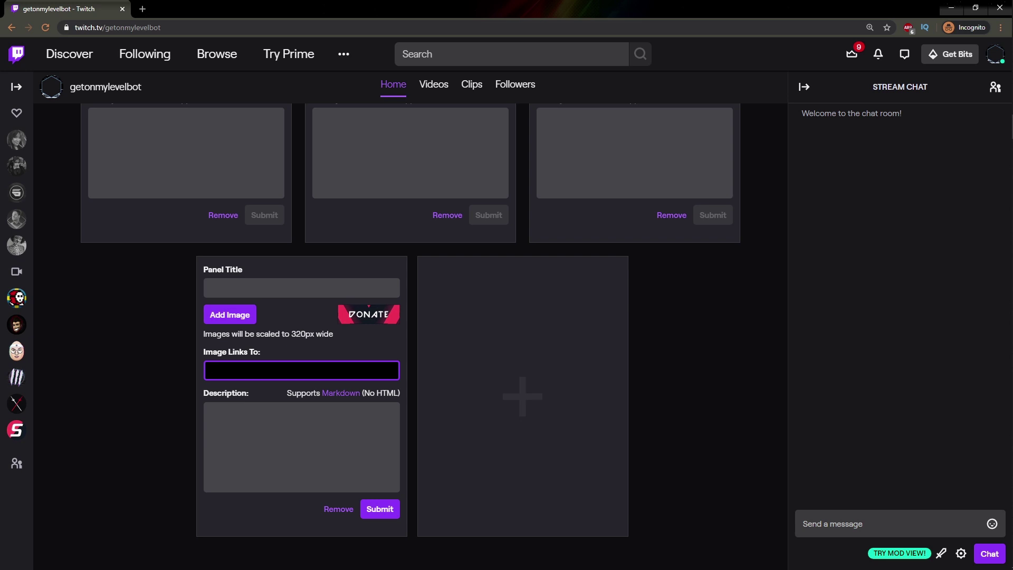
{"action": "left_click", "coordinate": [377, 509]}
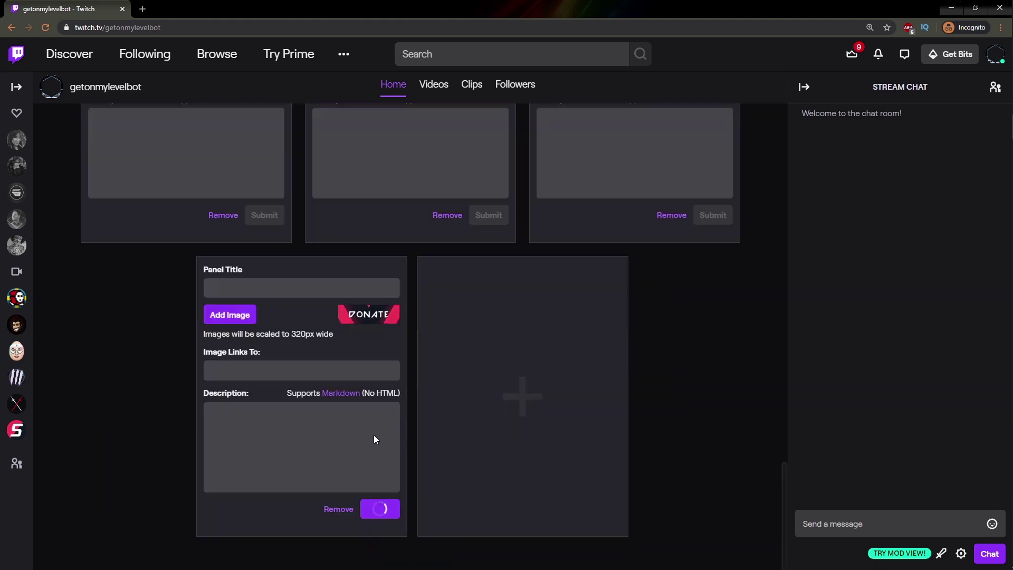
- Turn off panel editing to view the saved DONATE panel below the others
{"action": "scroll", "coordinate": [146, 356], "scroll_direction": "up", "scroll_amount": 10}
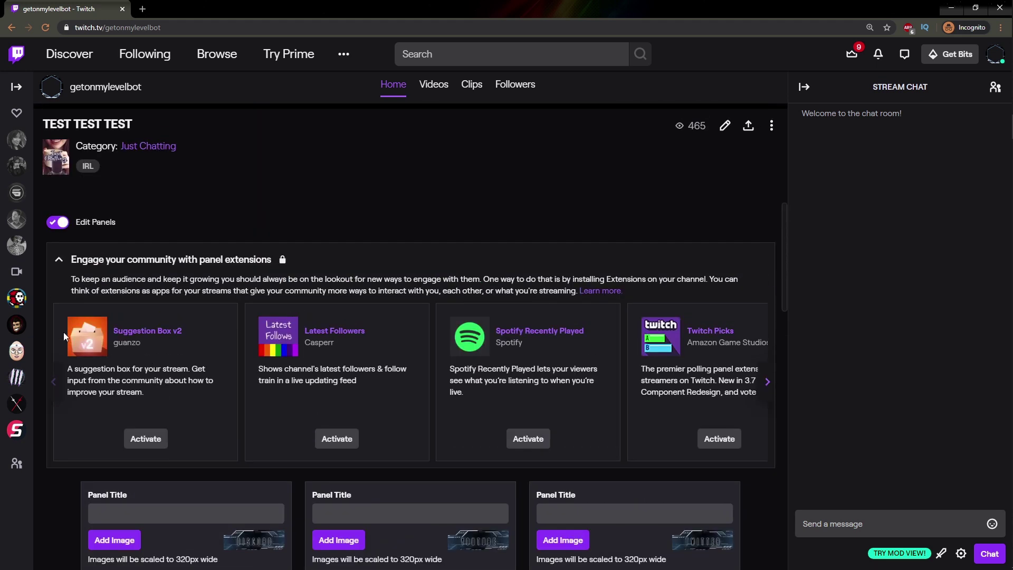
{"action": "mouse_move", "coordinate": [73, 232]}
{"action": "left_click", "coordinate": [57, 222]}
{"action": "scroll", "coordinate": [232, 338], "scroll_direction": "down", "scroll_amount": 1}
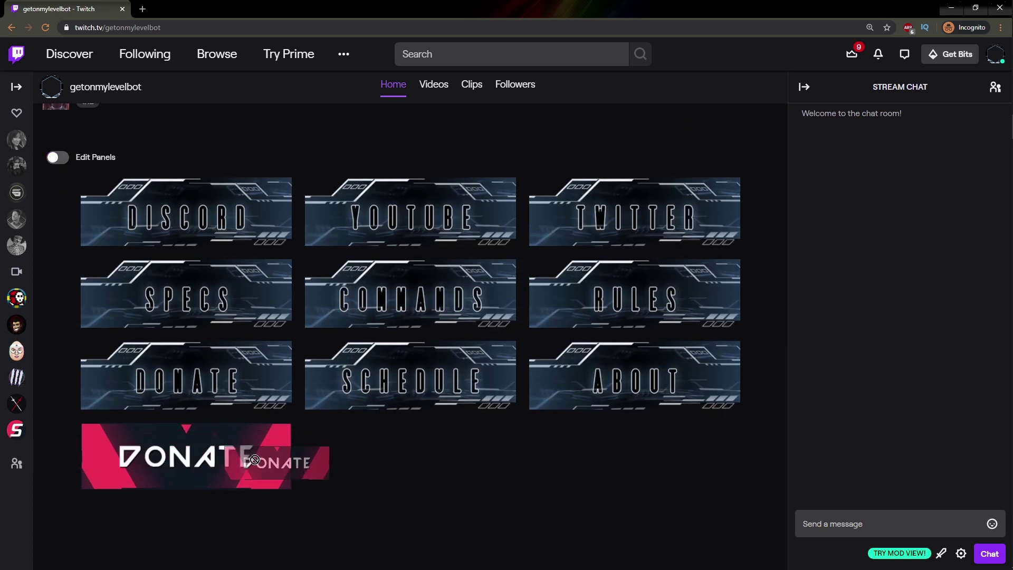
{"action": "left_click", "coordinate": [142, 9]}
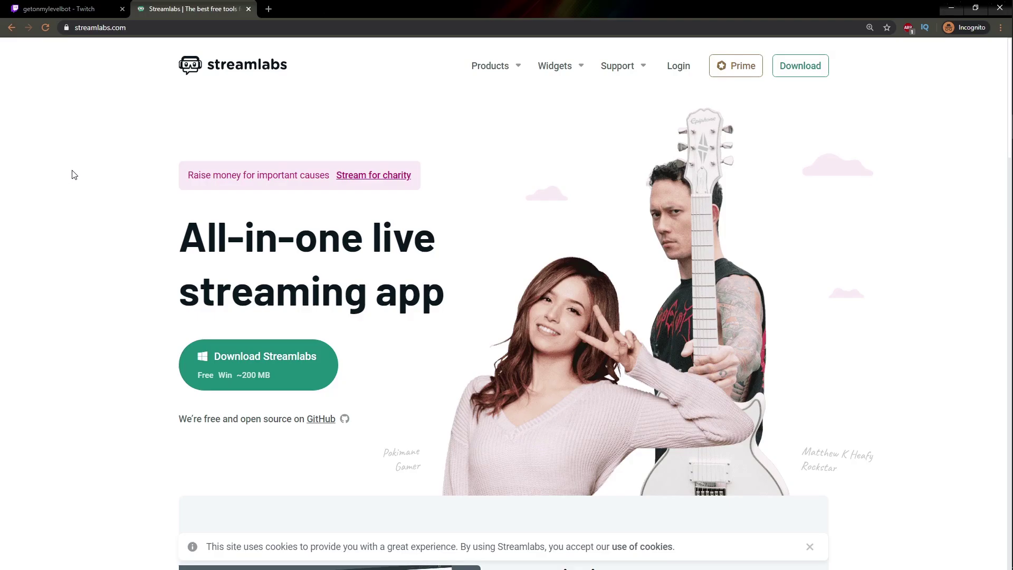
- Sign in to Streamlabs using the Twitch account
{"action": "left_click", "coordinate": [677, 67]}
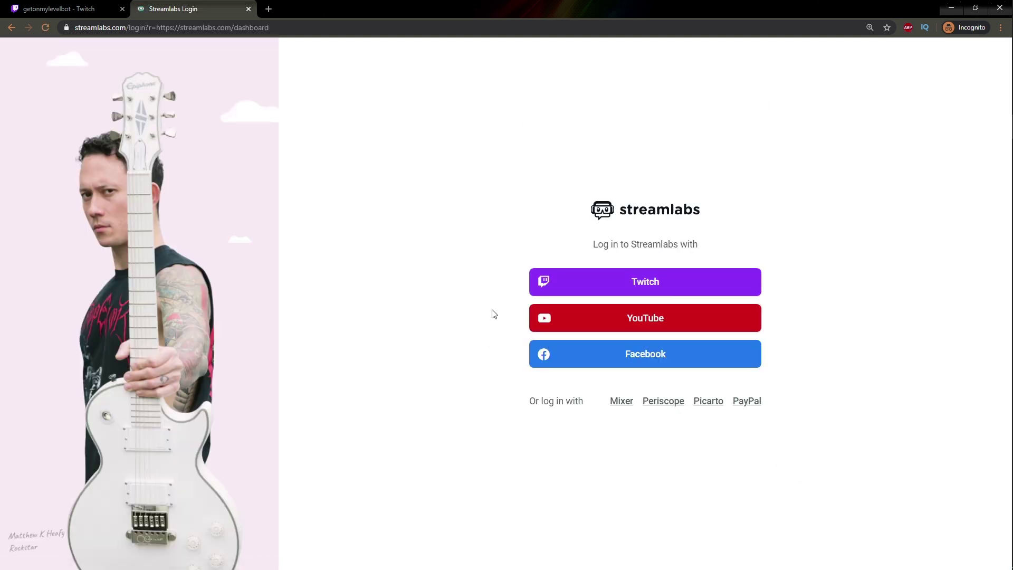
{"action": "left_click", "coordinate": [574, 284]}
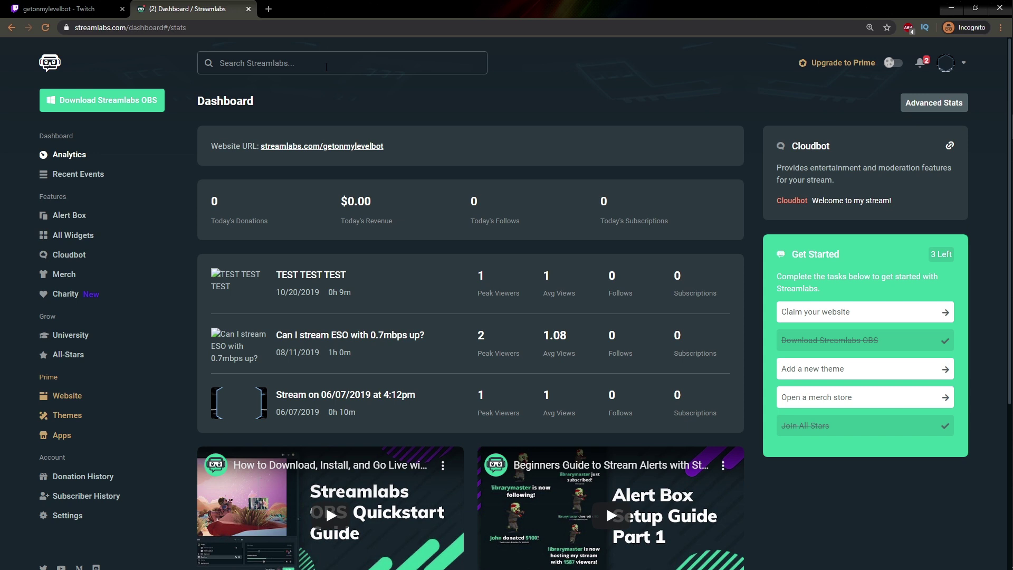
- Open Donation Settings from the quick links and cancel the PayPal (Legacy) connection dialog
{"action": "left_click", "coordinate": [326, 66]}
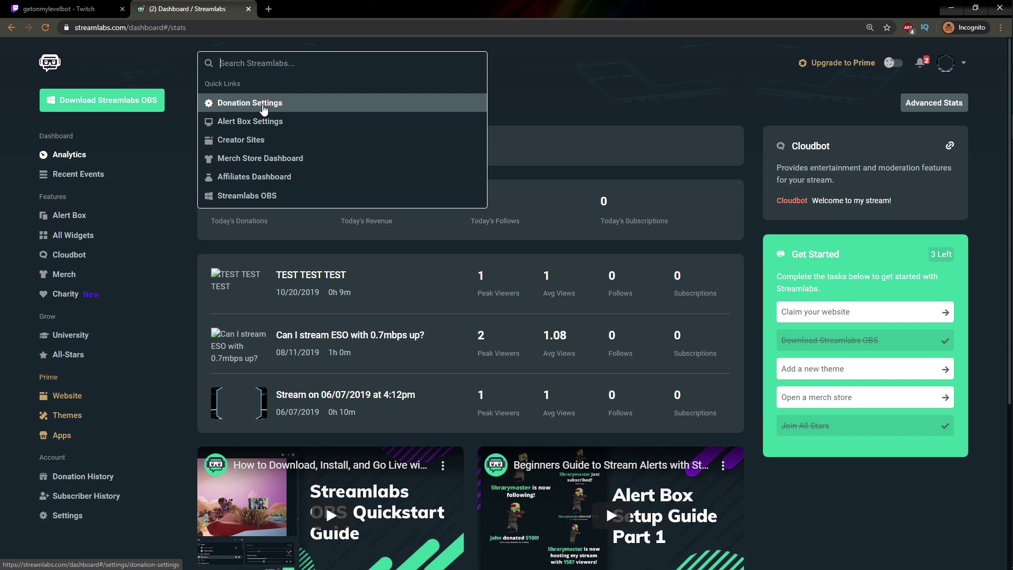
{"action": "left_click", "coordinate": [264, 106]}
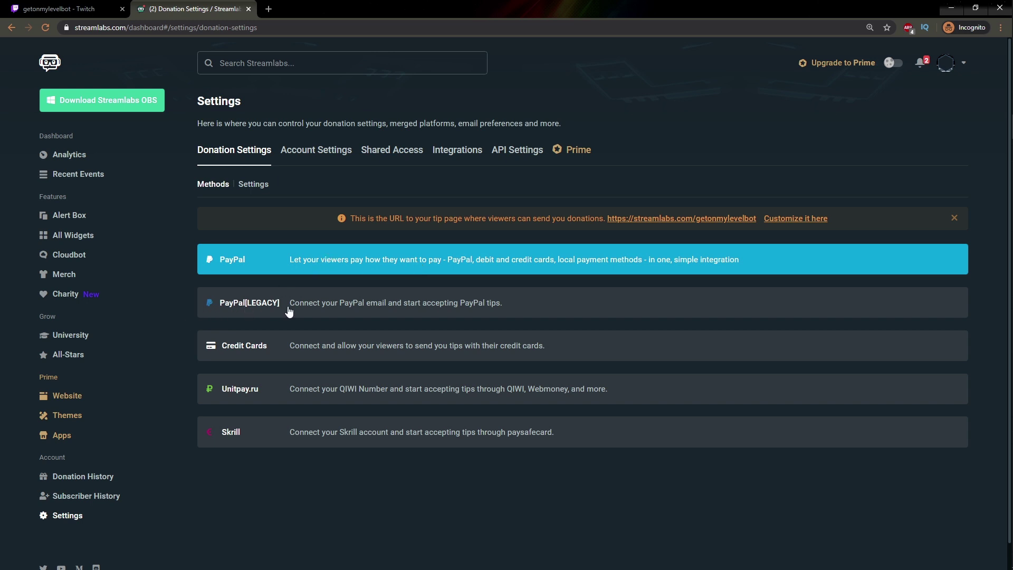
{"action": "left_click", "coordinate": [361, 308]}
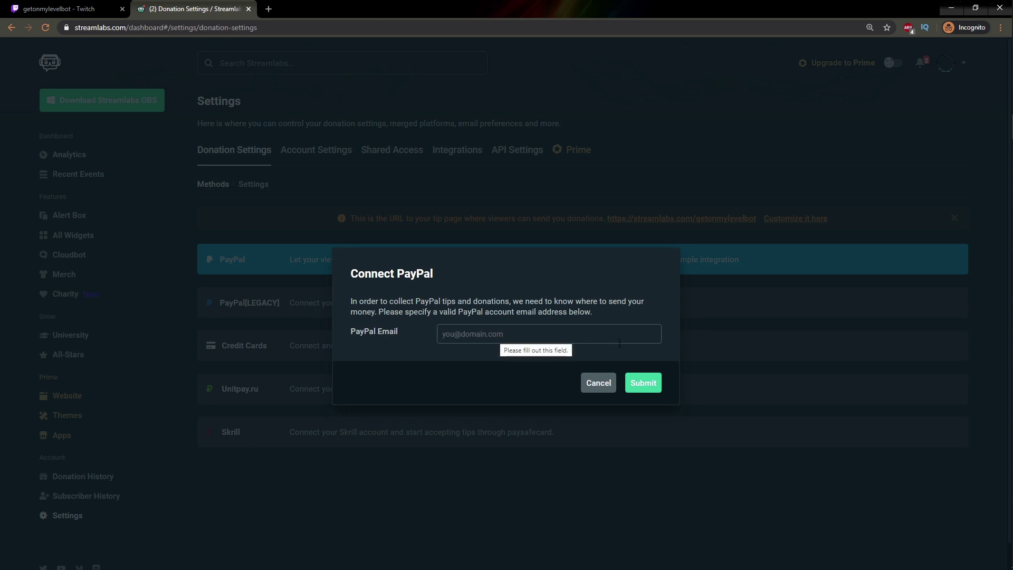
{"action": "left_click", "coordinate": [639, 386]}
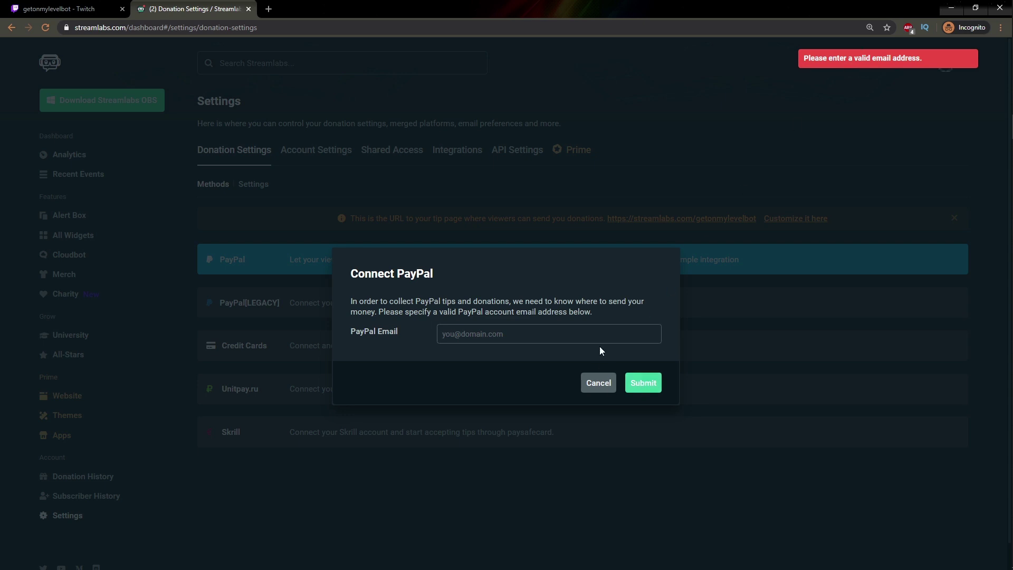
{"action": "left_click", "coordinate": [589, 385]}
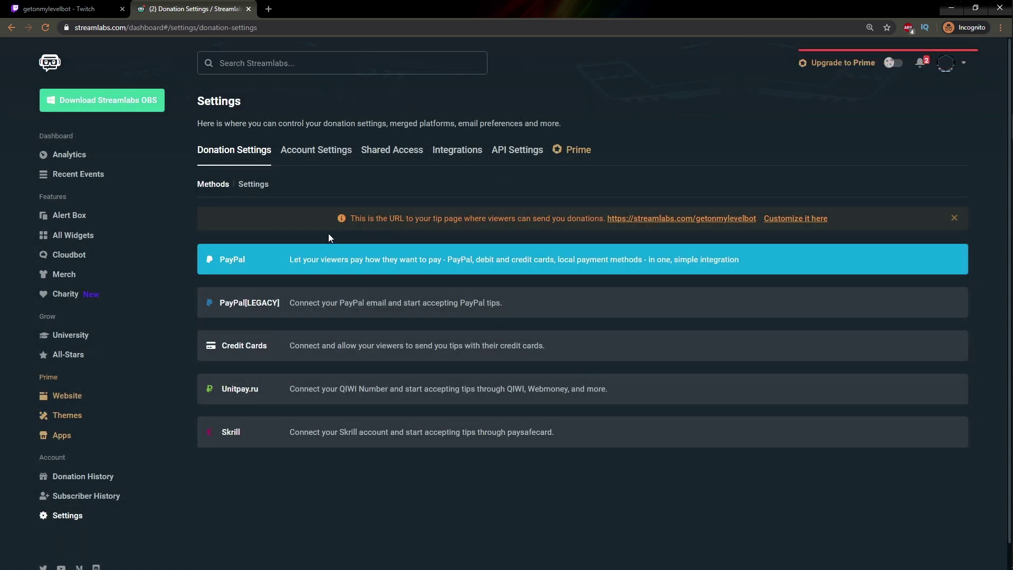
- Copy the channel's Streamlabs tip page URL from Donation Settings
{"action": "left_click_drag", "start_coordinate": [354, 218], "coordinate": [511, 219]}
{"action": "left_click", "coordinate": [366, 220]}
{"action": "left_click_drag", "start_coordinate": [605, 219], "coordinate": [759, 220]}
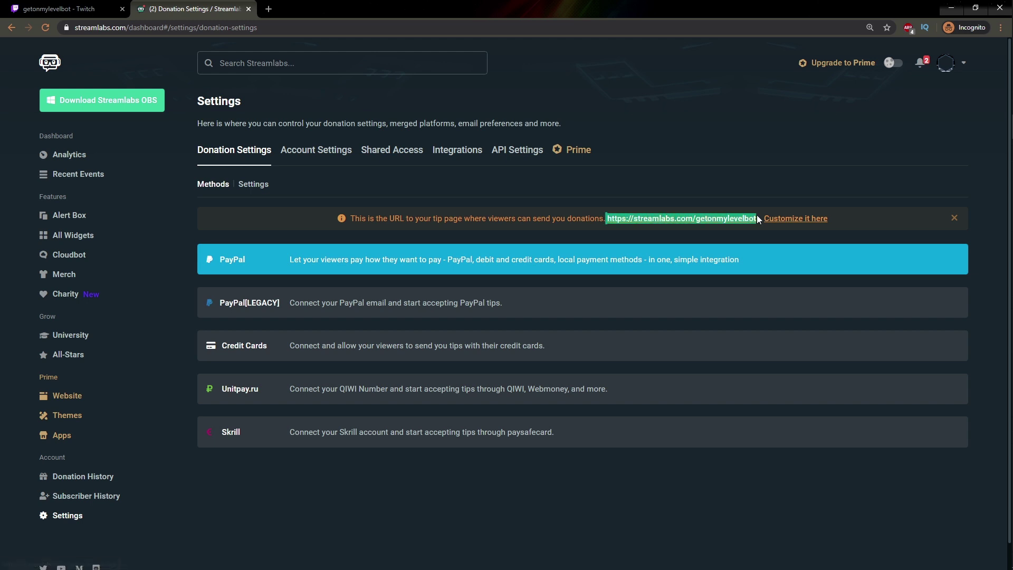
{"action": "right_click", "coordinate": [708, 219]}
{"action": "left_click", "coordinate": [728, 298]}
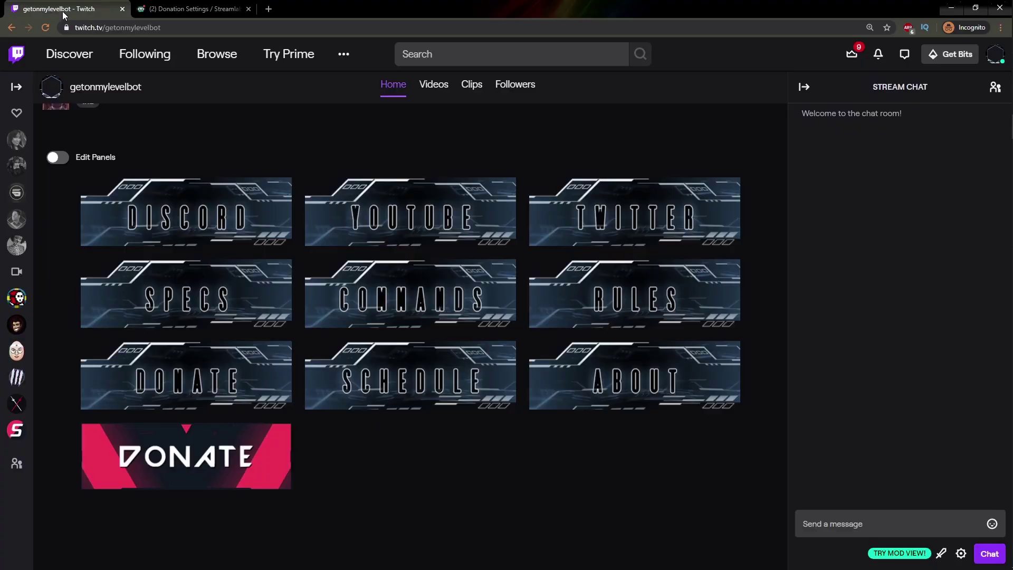
- Paste the tip page URL into the DONATE panel's Image Links To field, submit, and stop editing
{"action": "left_click", "coordinate": [61, 8]}
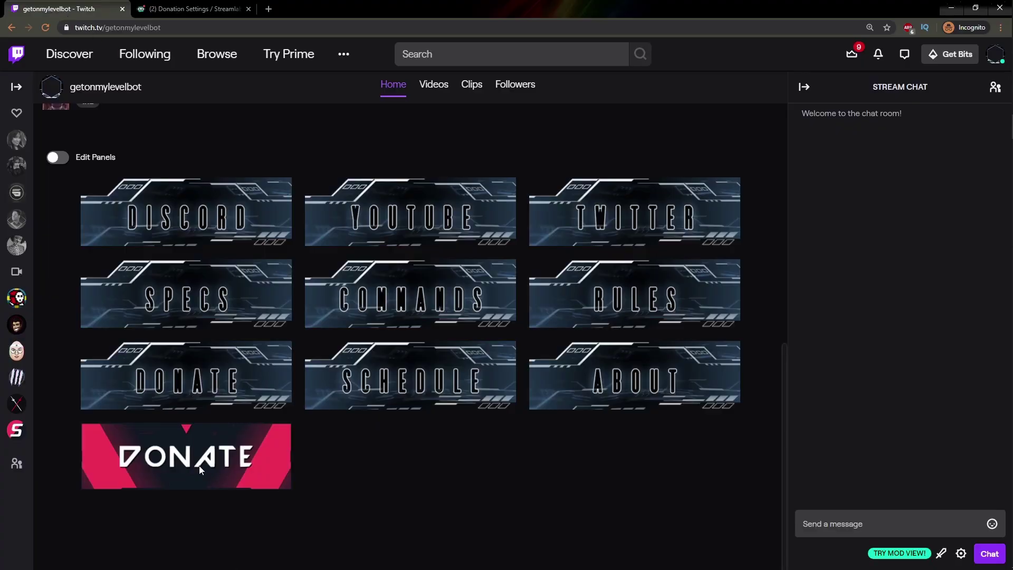
{"action": "left_click", "coordinate": [58, 159]}
{"action": "scroll", "coordinate": [111, 224], "scroll_direction": "down", "scroll_amount": 15}
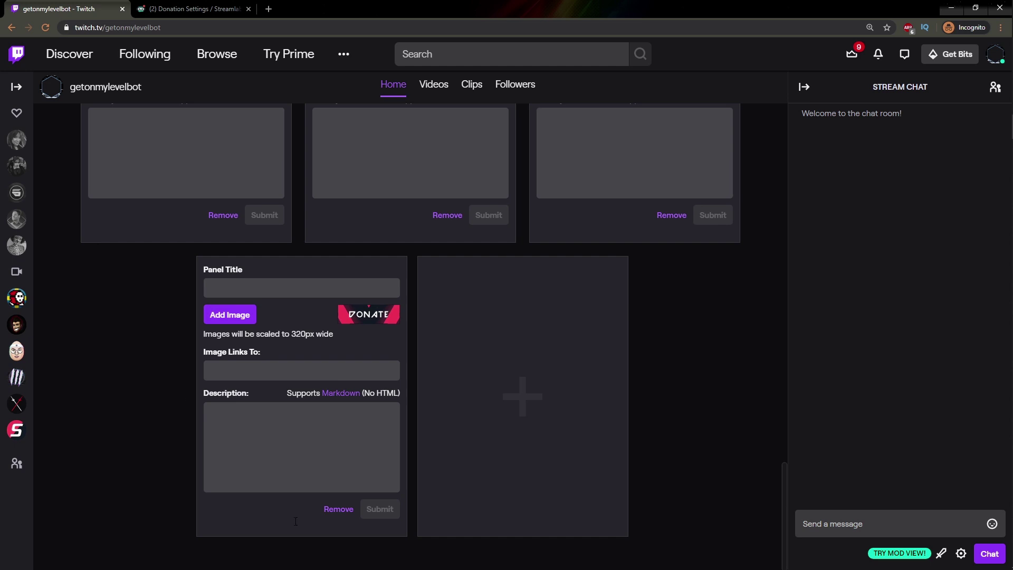
{"action": "left_click", "coordinate": [257, 371]}
{"action": "right_click", "coordinate": [254, 369]}
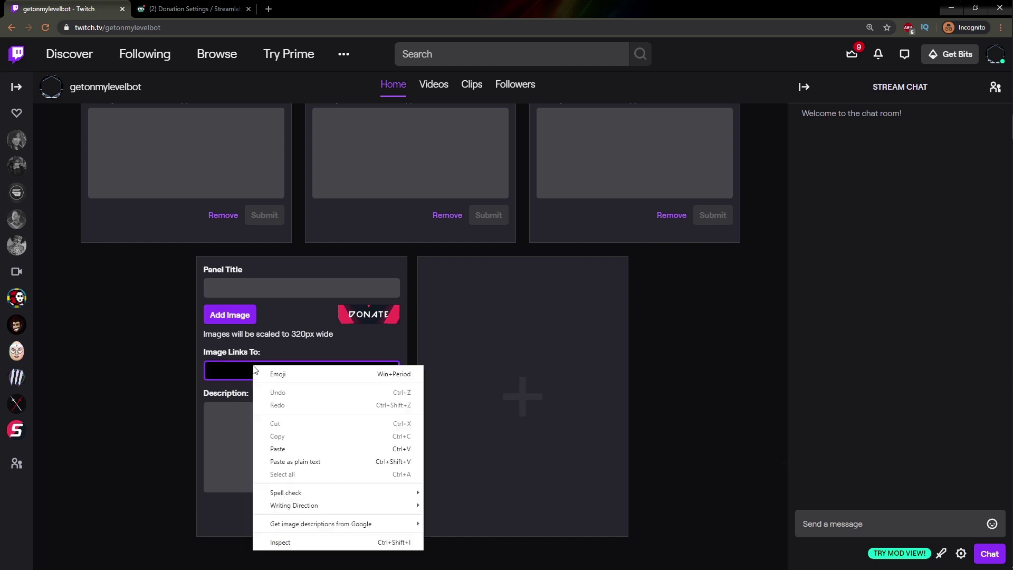
{"action": "left_click", "coordinate": [315, 452]}
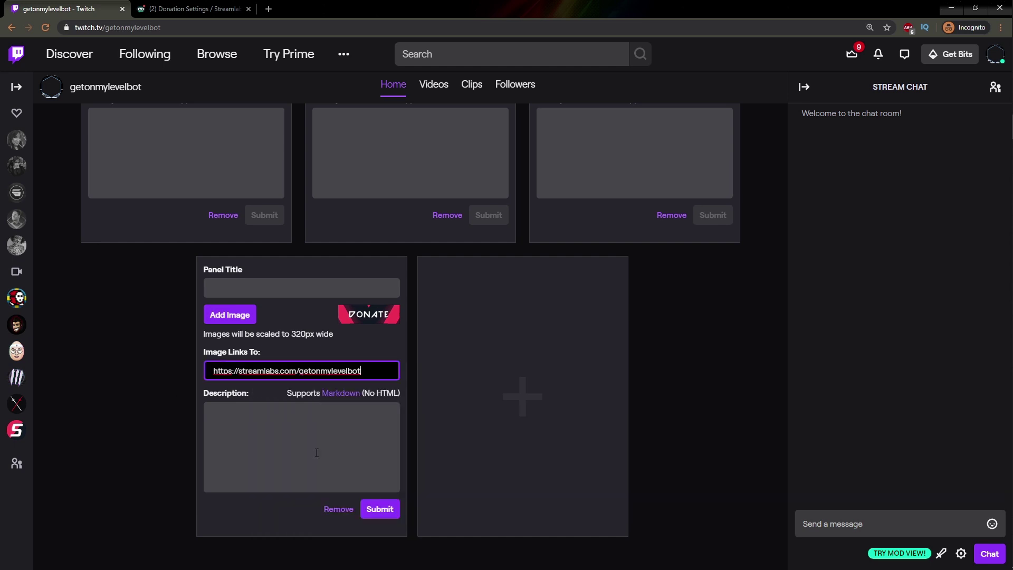
{"action": "left_click", "coordinate": [377, 512]}
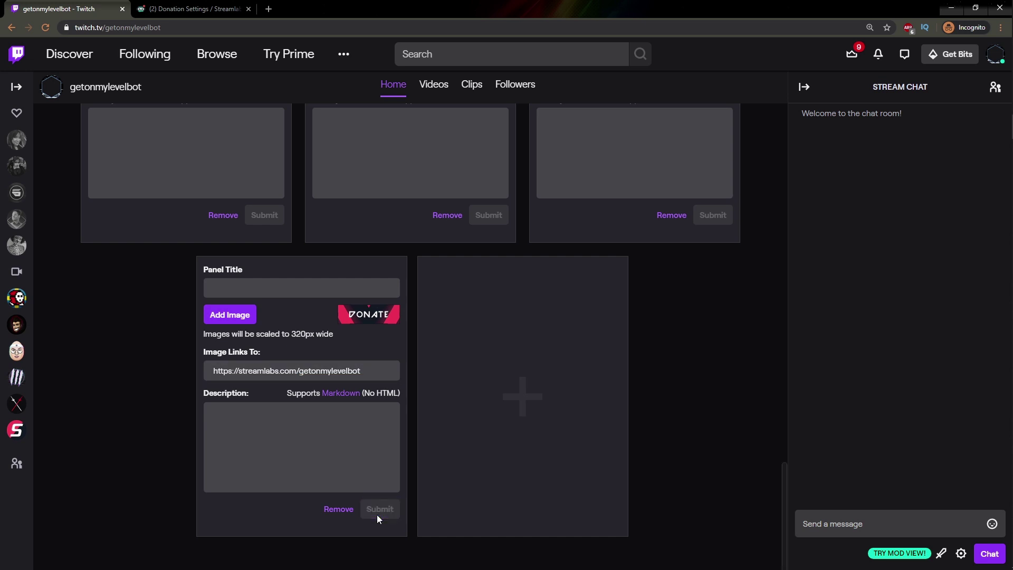
{"action": "scroll", "coordinate": [211, 343], "scroll_direction": "up", "scroll_amount": 10}
{"action": "left_click", "coordinate": [56, 170]}
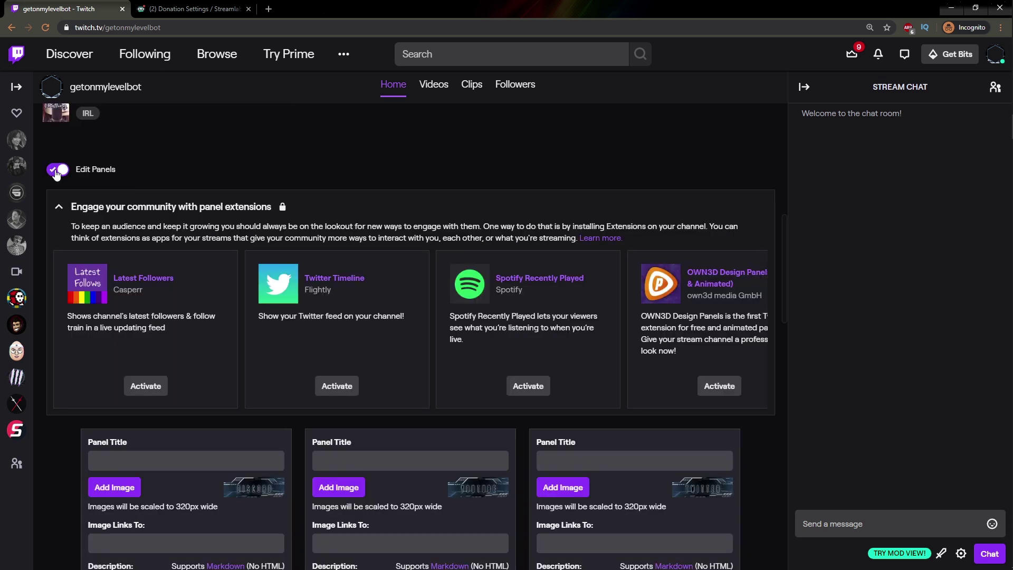
- Test the DONATE panel's broken link, then delete its leading space and resave it
{"action": "scroll", "coordinate": [117, 401], "scroll_direction": "down", "scroll_amount": 1}
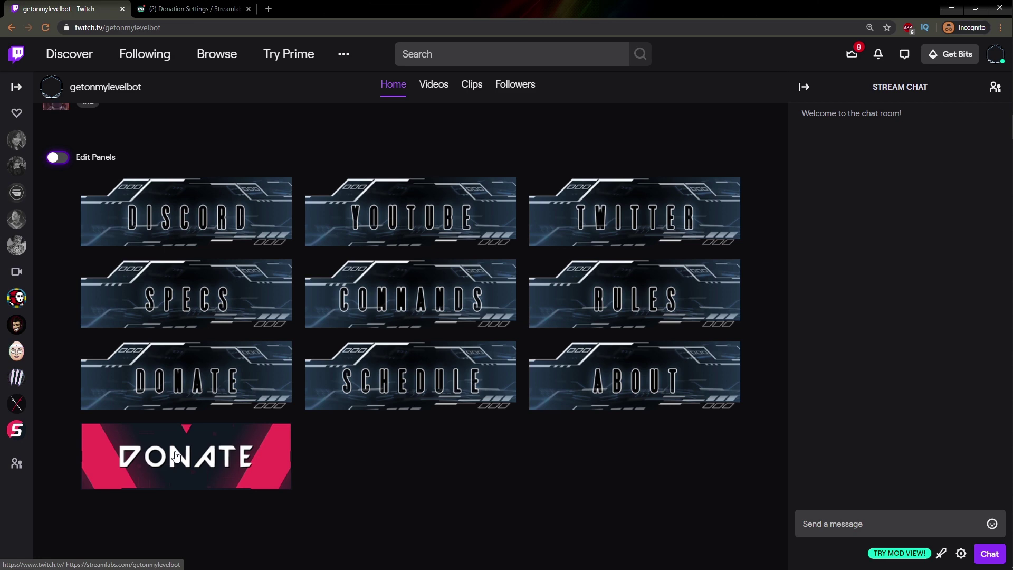
{"action": "left_click", "coordinate": [176, 454]}
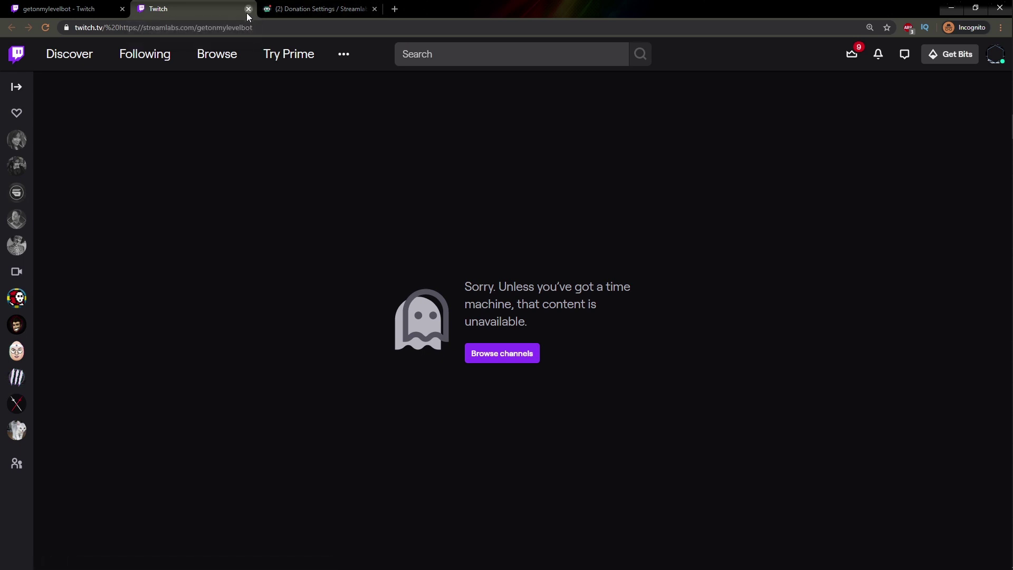
{"action": "left_click_drag", "start_coordinate": [76, 28], "coordinate": [263, 32]}
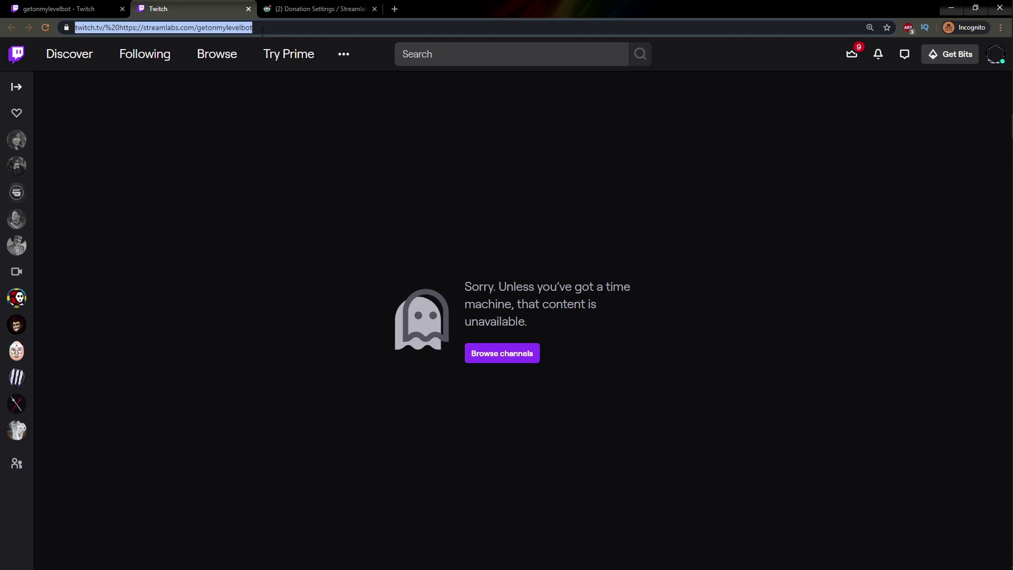
{"action": "left_click", "coordinate": [248, 8]}
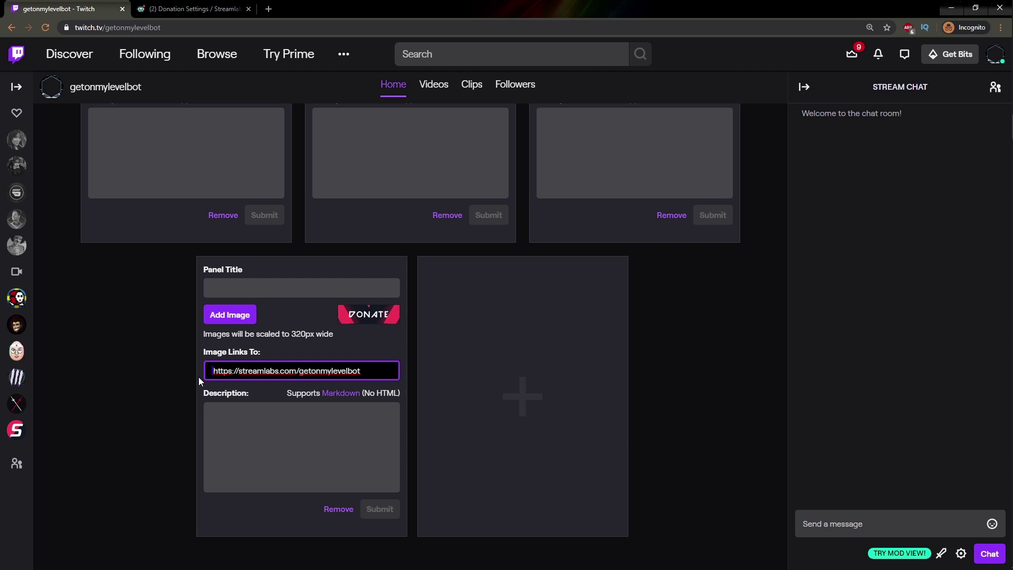
{"action": "key", "text": "Delete"}
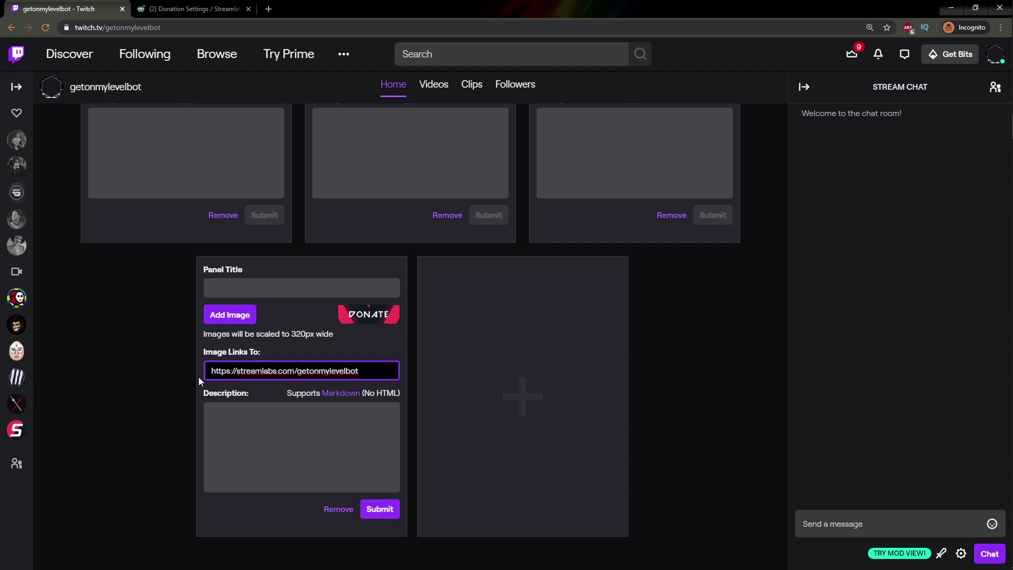
{"action": "left_click", "coordinate": [378, 508]}
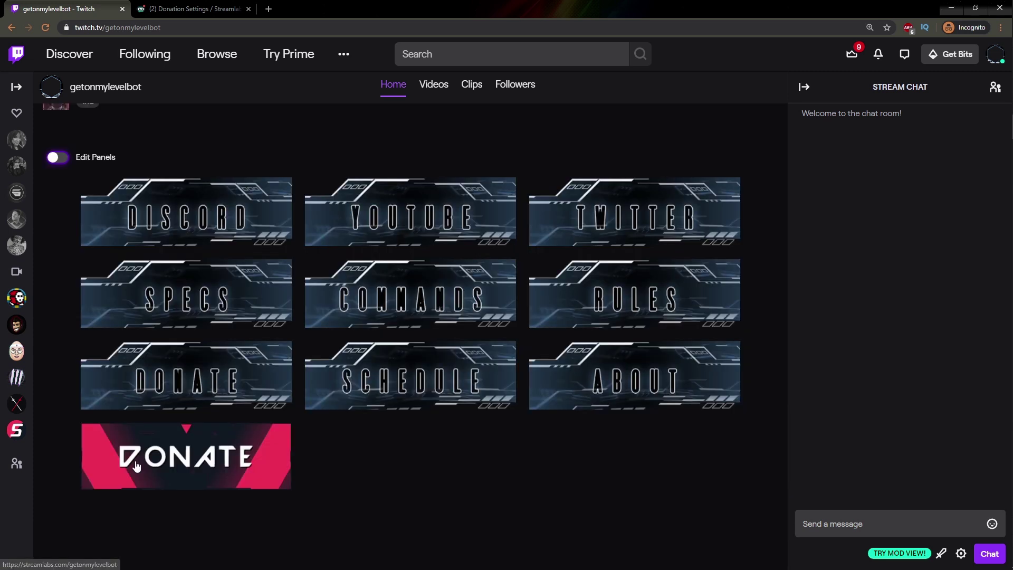
- Follow the DONATE panel link and scroll through the channel's Streamlabs page in the new tab
{"action": "left_click", "coordinate": [135, 461]}
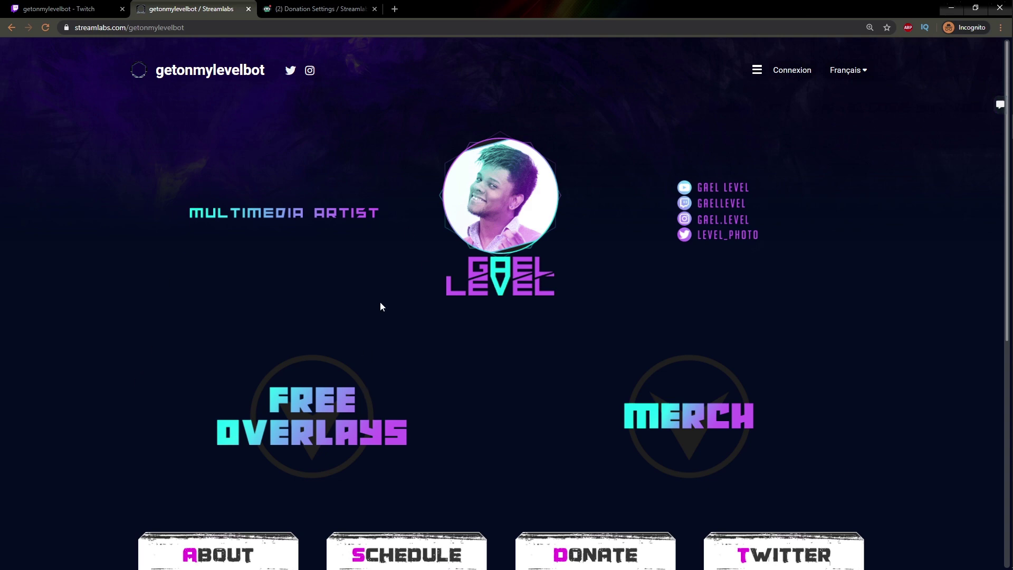
{"action": "scroll", "coordinate": [417, 328], "scroll_direction": "down", "scroll_amount": 2}
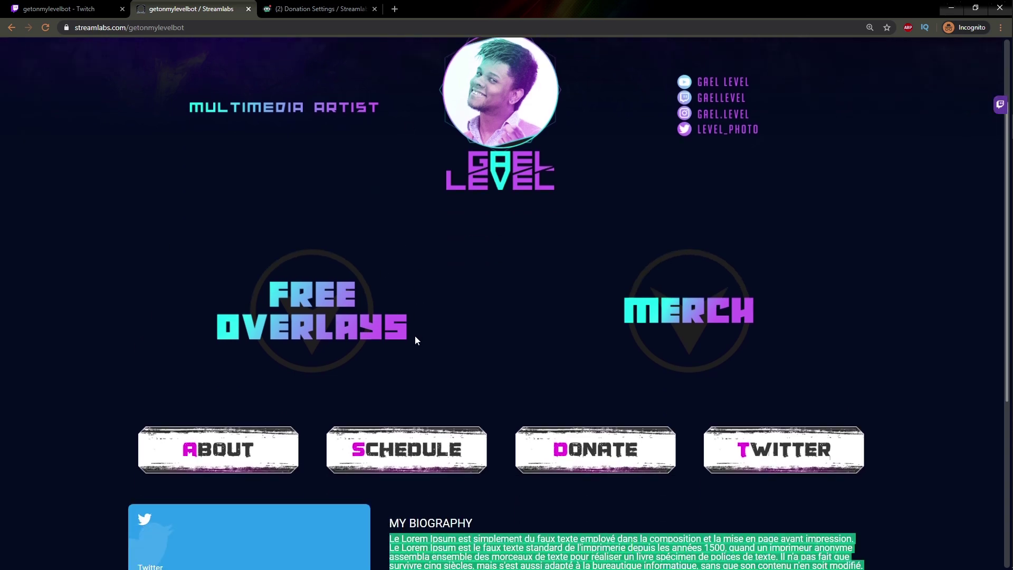
{"action": "scroll", "coordinate": [416, 337], "scroll_direction": "up", "scroll_amount": 2}
{"action": "scroll", "coordinate": [414, 338], "scroll_direction": "down", "scroll_amount": 7}
{"action": "scroll", "coordinate": [415, 338], "scroll_direction": "up", "scroll_amount": 7}
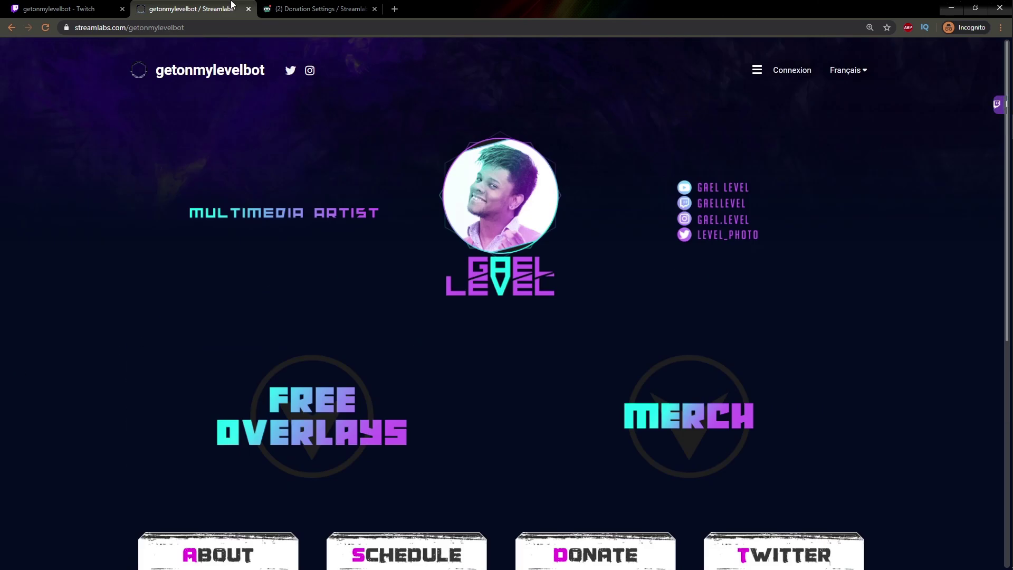
- Connect PayPal (Legacy) with the pasted account e-mail, then open the tip page URL
{"action": "left_click", "coordinate": [248, 9]}
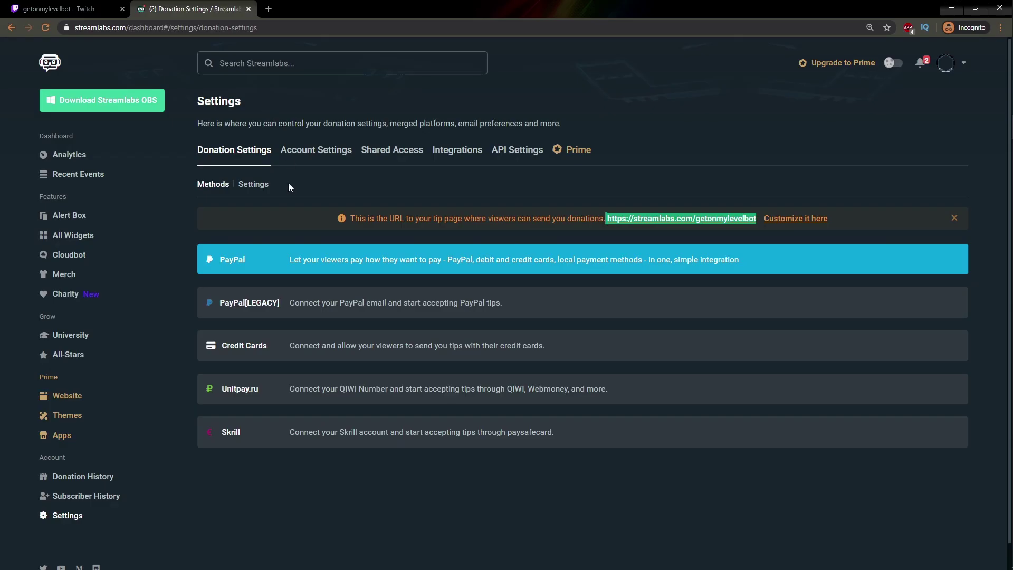
{"action": "left_click", "coordinate": [336, 305]}
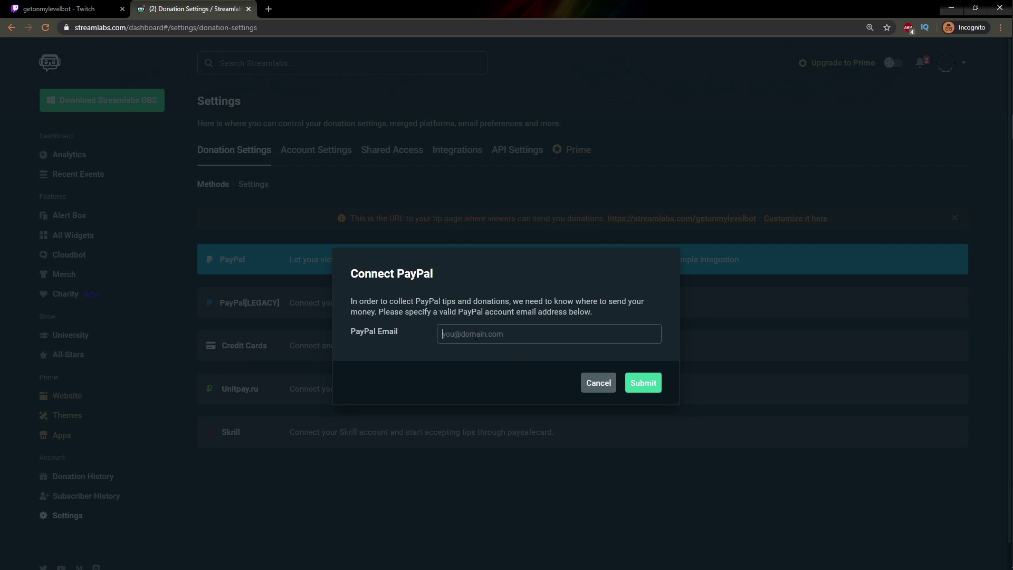
{"action": "key", "text": "ctrl+v"}
{"action": "left_click", "coordinate": [642, 382]}
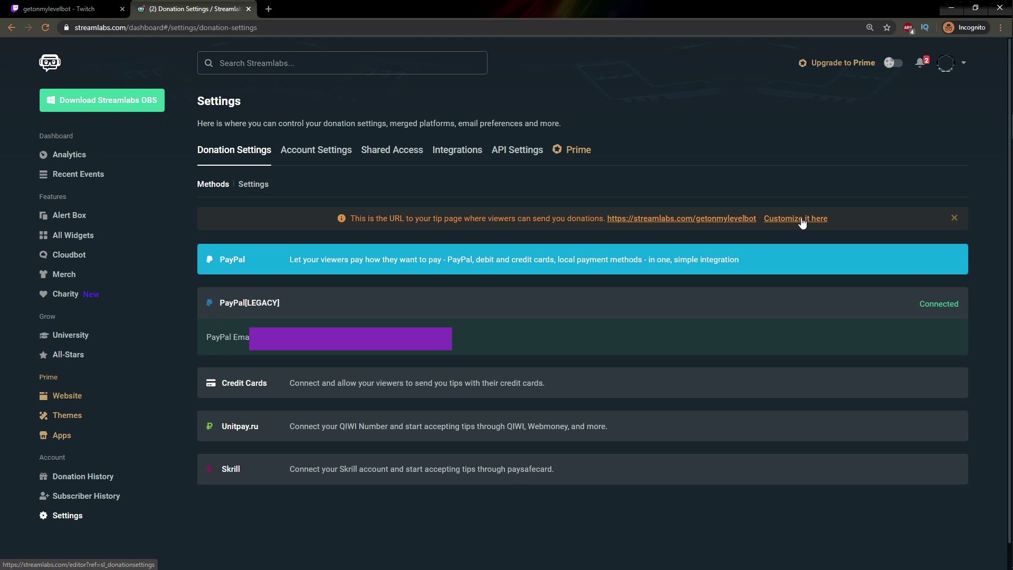
{"action": "left_click", "coordinate": [689, 220]}
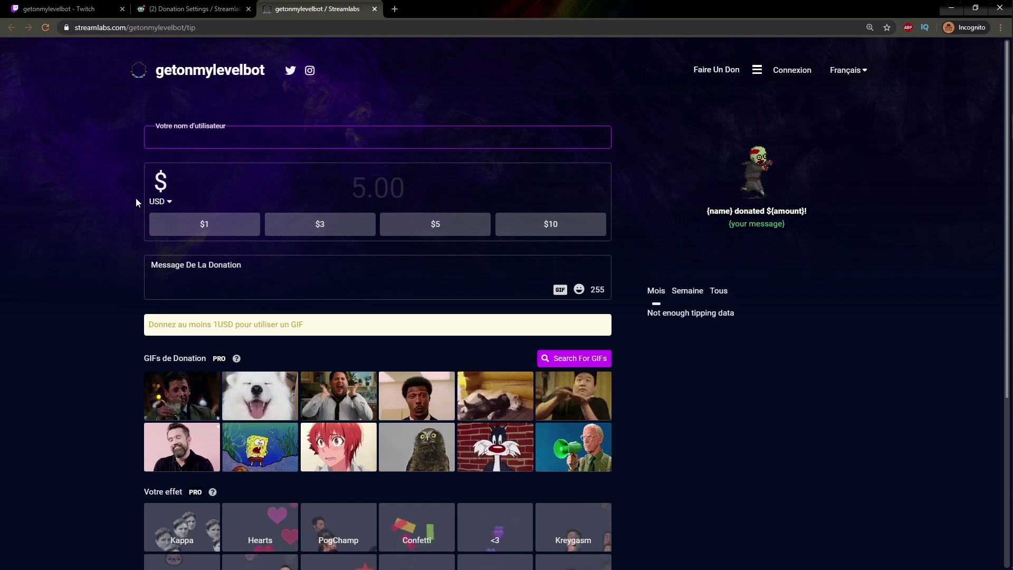
- Try the tip page's message field and open the tip page customisation editor
{"action": "left_click", "coordinate": [152, 271]}
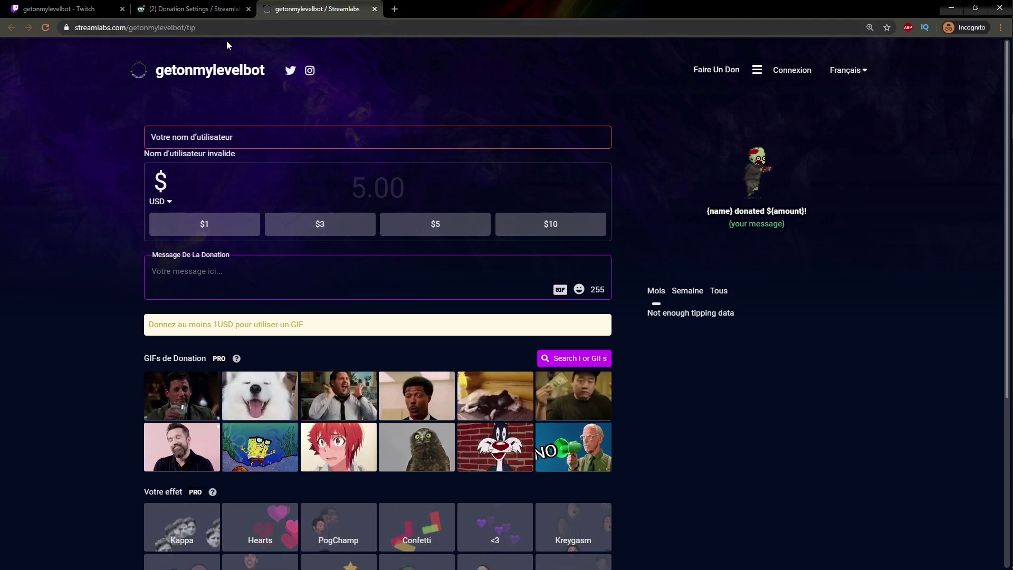
{"action": "left_click", "coordinate": [221, 13]}
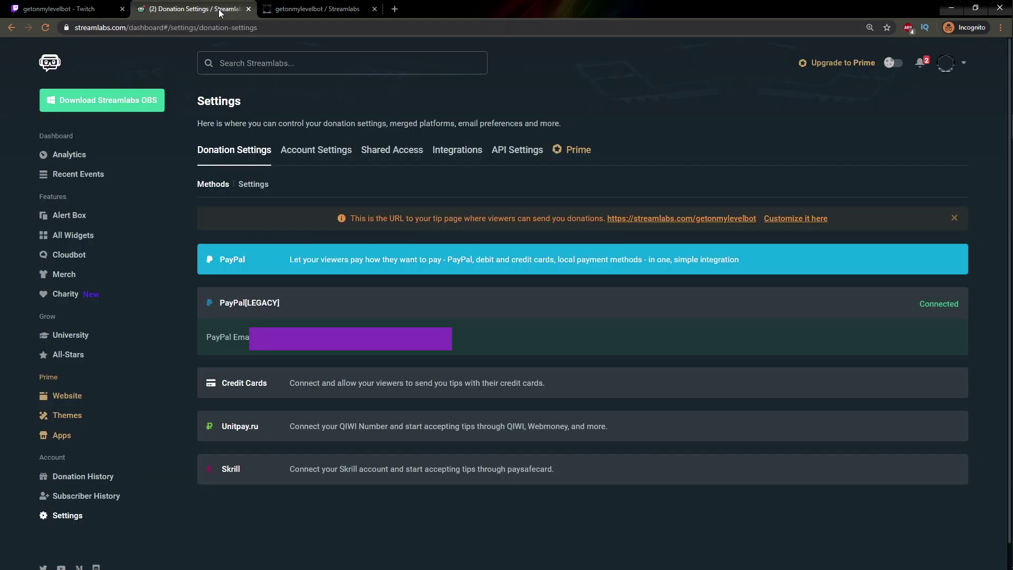
{"action": "left_click", "coordinate": [797, 218]}
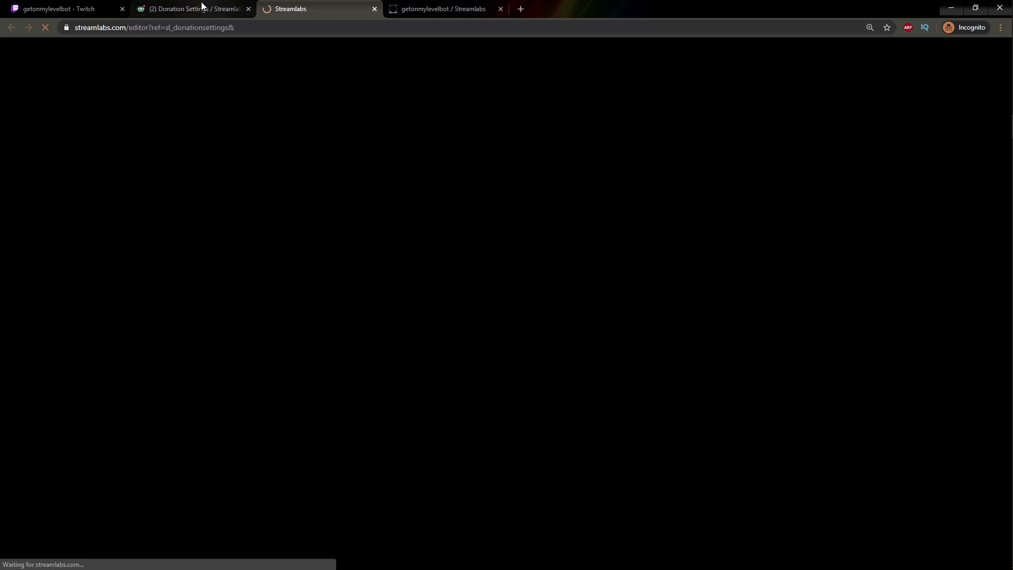
{"action": "left_click", "coordinate": [204, 8]}
{"action": "left_click", "coordinate": [446, 9]}
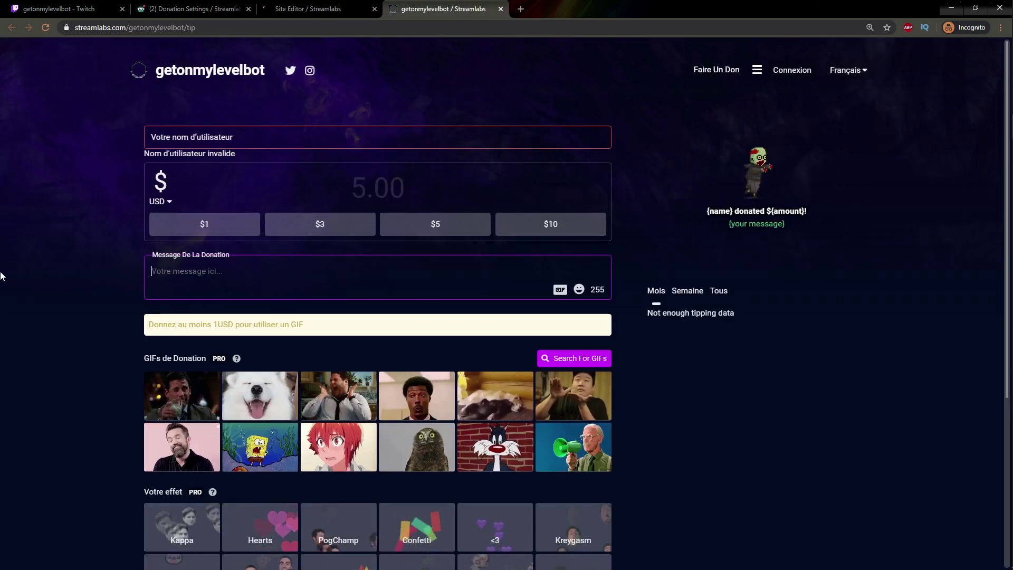
- Close the Streamlabs site editor and select the full tip-page address
{"action": "left_click", "coordinate": [332, 6]}
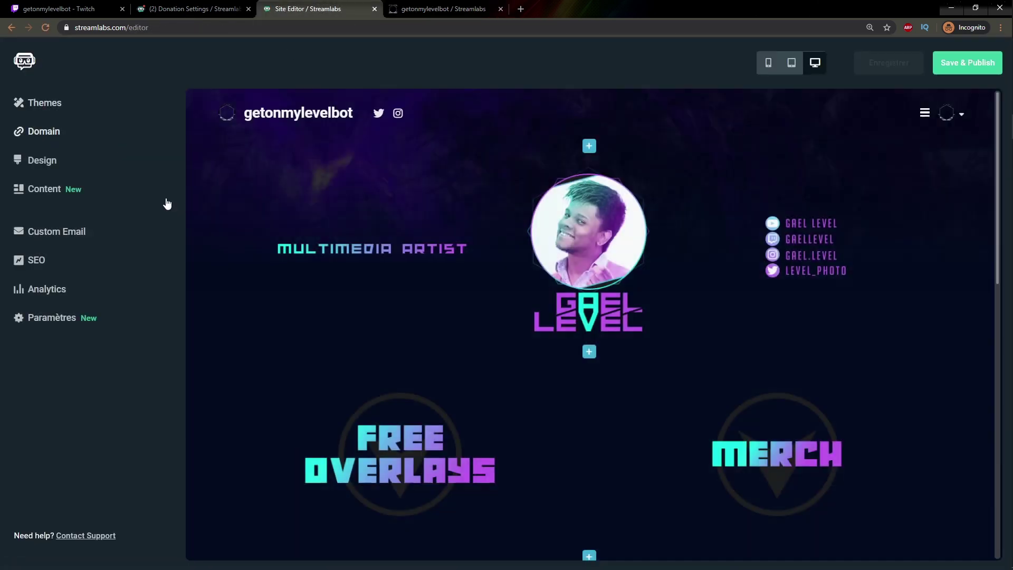
{"action": "mouse_move", "coordinate": [264, 235]}
{"action": "left_click", "coordinate": [374, 9]}
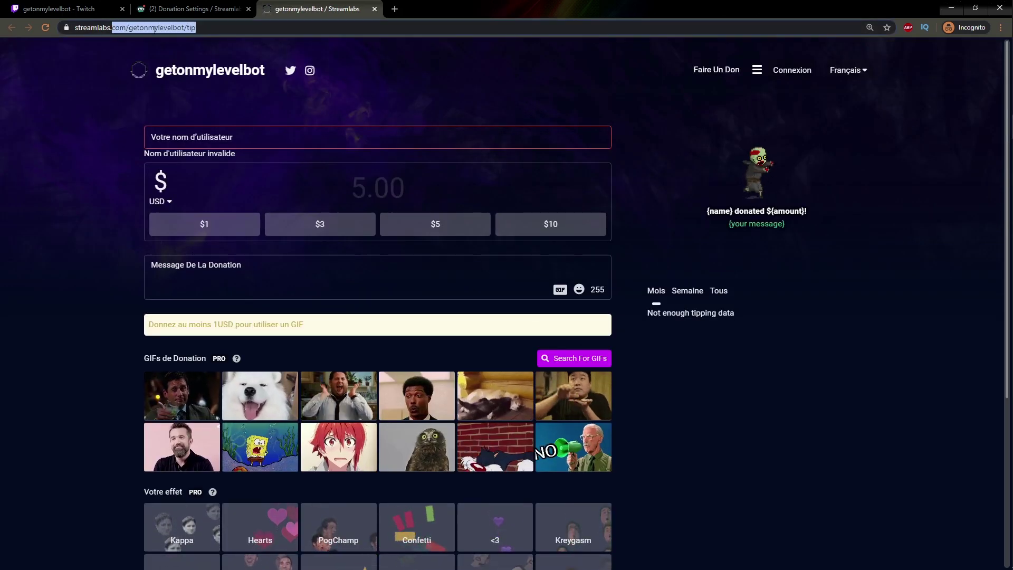
{"action": "left_click_drag", "start_coordinate": [133, 27], "coordinate": [74, 27]}
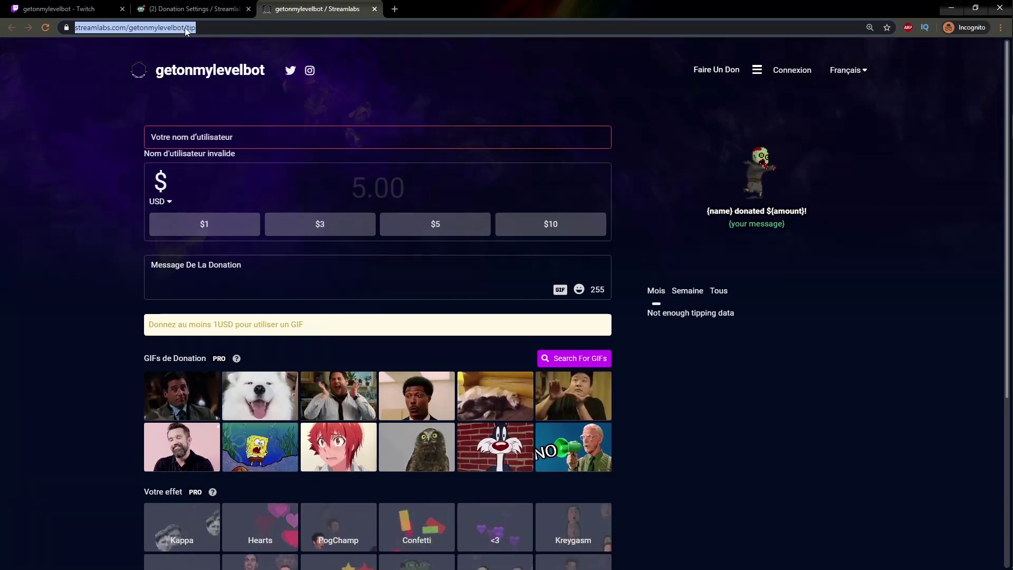
- Append /tip to the DONATE panel's link and submit the panel
{"action": "left_click", "coordinate": [84, 8]}
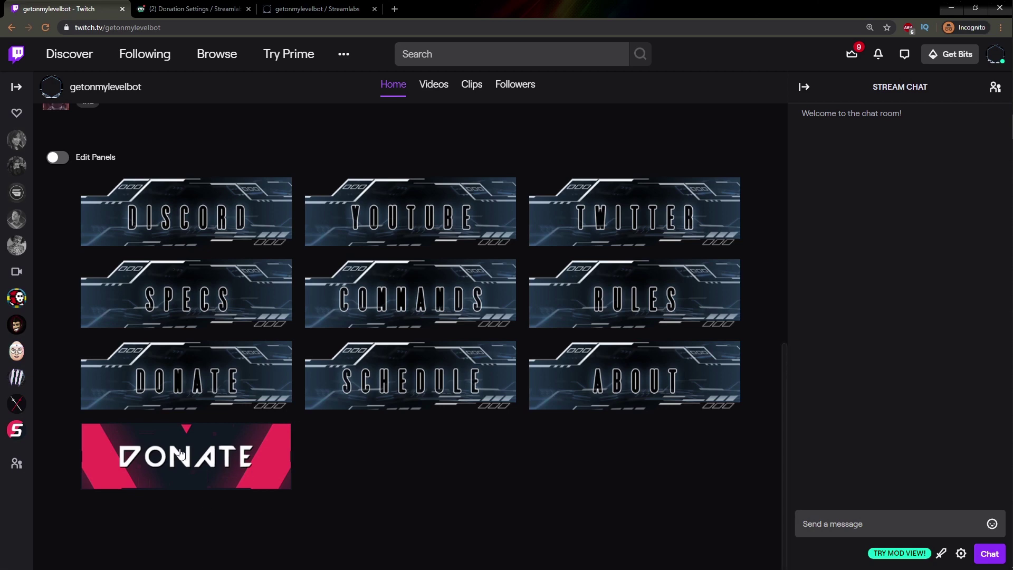
{"action": "left_click", "coordinate": [56, 157]}
{"action": "scroll", "coordinate": [205, 419], "scroll_direction": "down", "scroll_amount": 10}
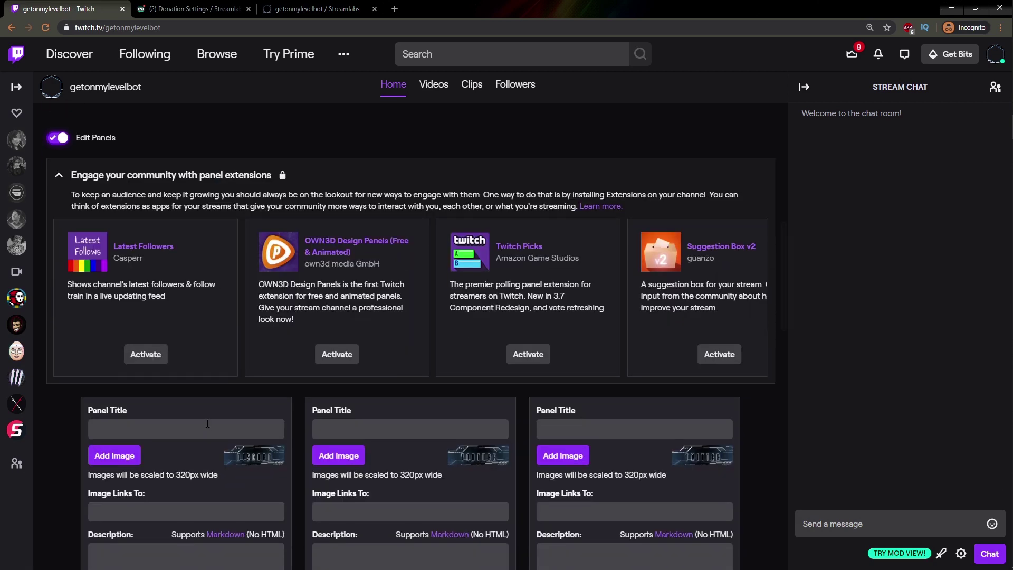
{"action": "scroll", "coordinate": [208, 430], "scroll_direction": "down", "scroll_amount": 8}
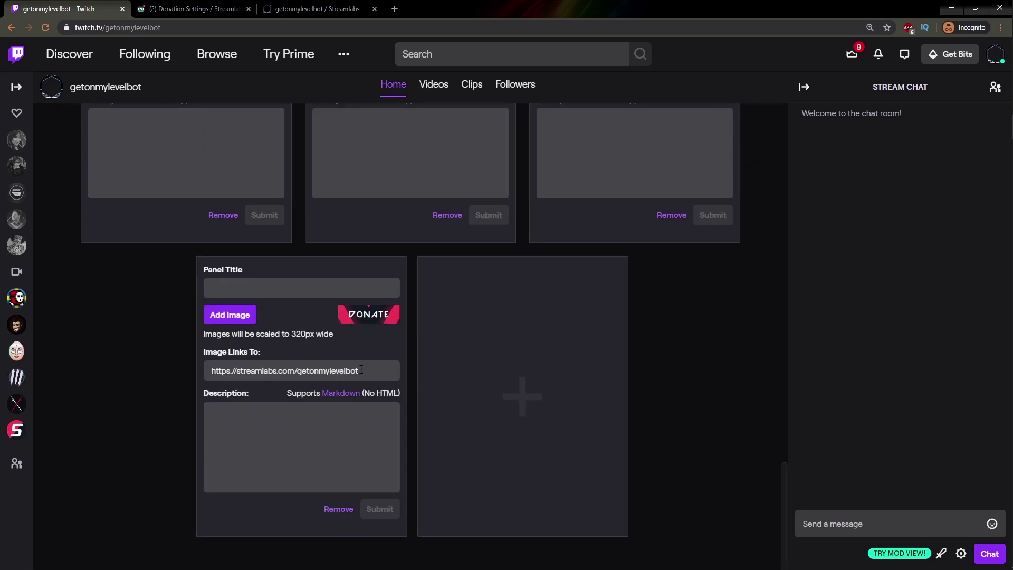
{"action": "left_click", "coordinate": [361, 369]}
{"action": "type", "text": "/tip"}
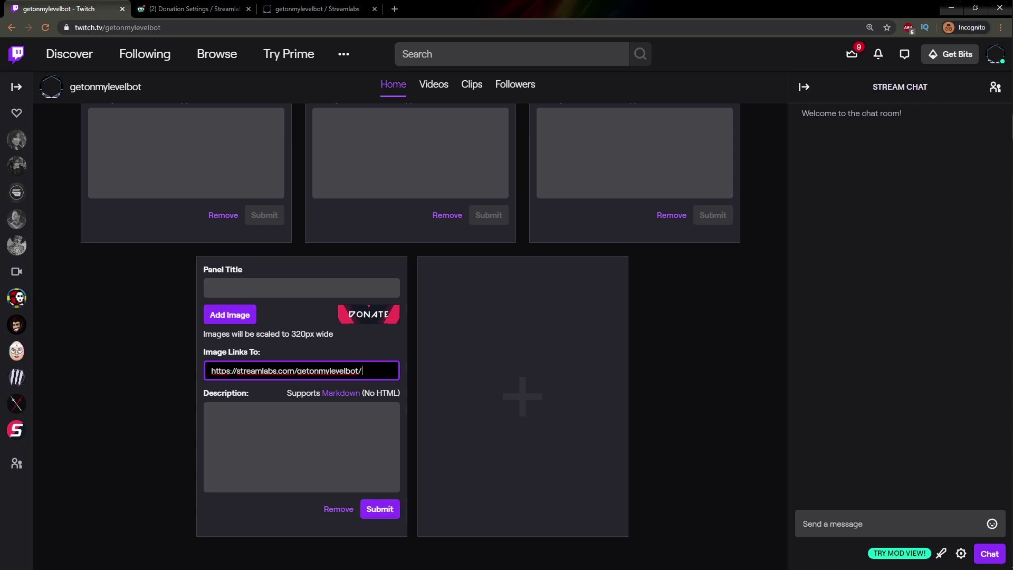
{"action": "left_click", "coordinate": [381, 510]}
- Turn off panel editing, test the DONATE link, and return to Donation Settings
{"action": "scroll", "coordinate": [132, 412], "scroll_direction": "up", "scroll_amount": 3}
{"action": "scroll", "coordinate": [128, 409], "scroll_direction": "up", "scroll_amount": 10}
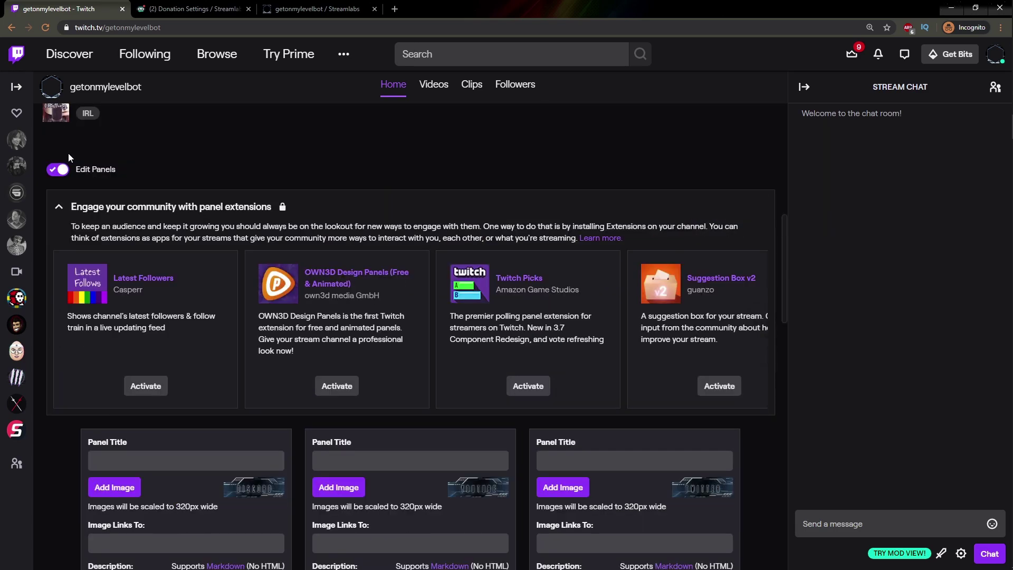
{"action": "left_click", "coordinate": [58, 169]}
{"action": "left_click", "coordinate": [200, 457]}
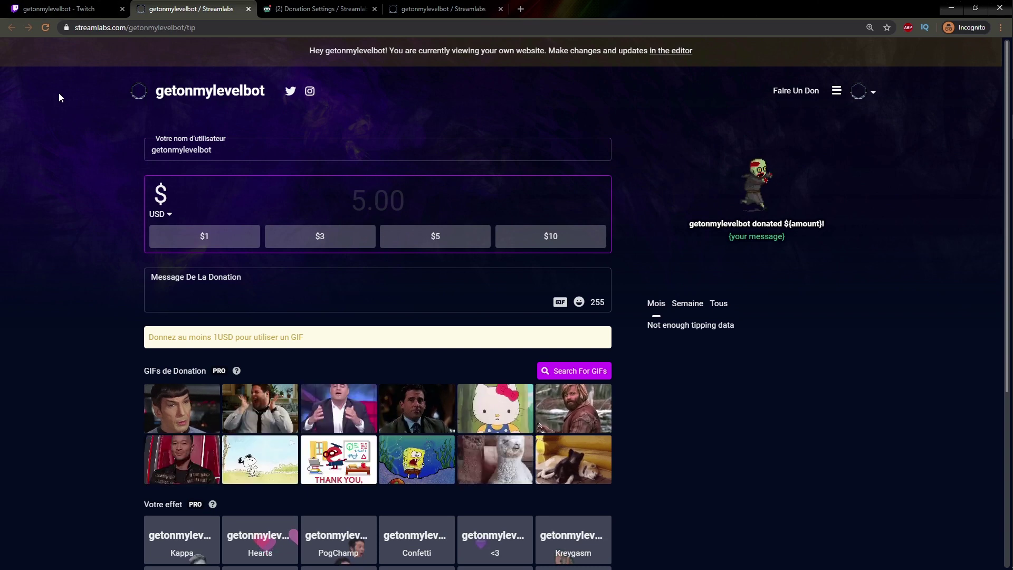
{"action": "left_click", "coordinate": [319, 9]}
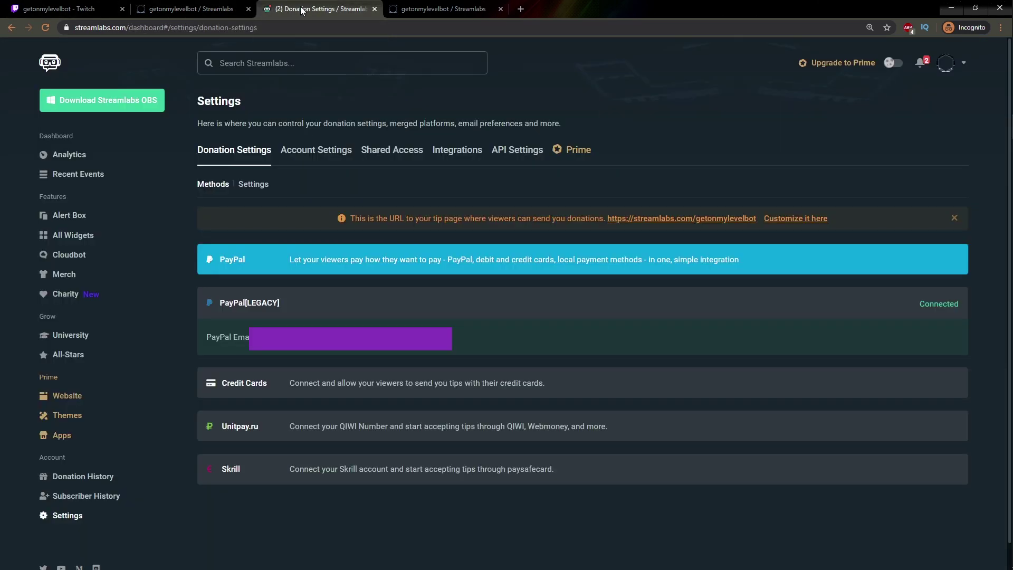
- Search the Streamlabs dashboard for 'alert' and go to Alert Box Settings
{"action": "left_click", "coordinate": [313, 62]}
{"action": "type", "text": "alert"}
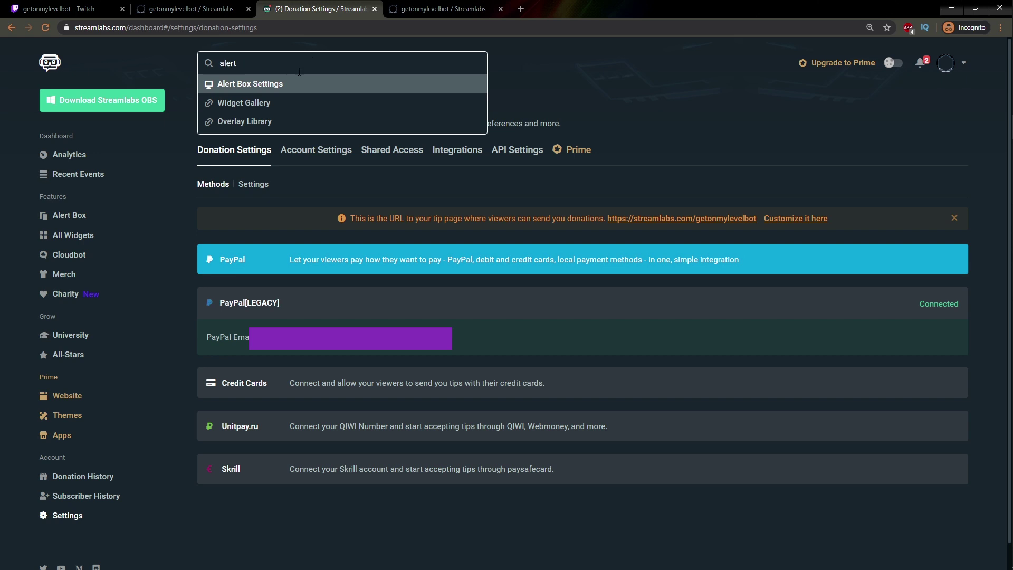
{"action": "left_click", "coordinate": [270, 85]}
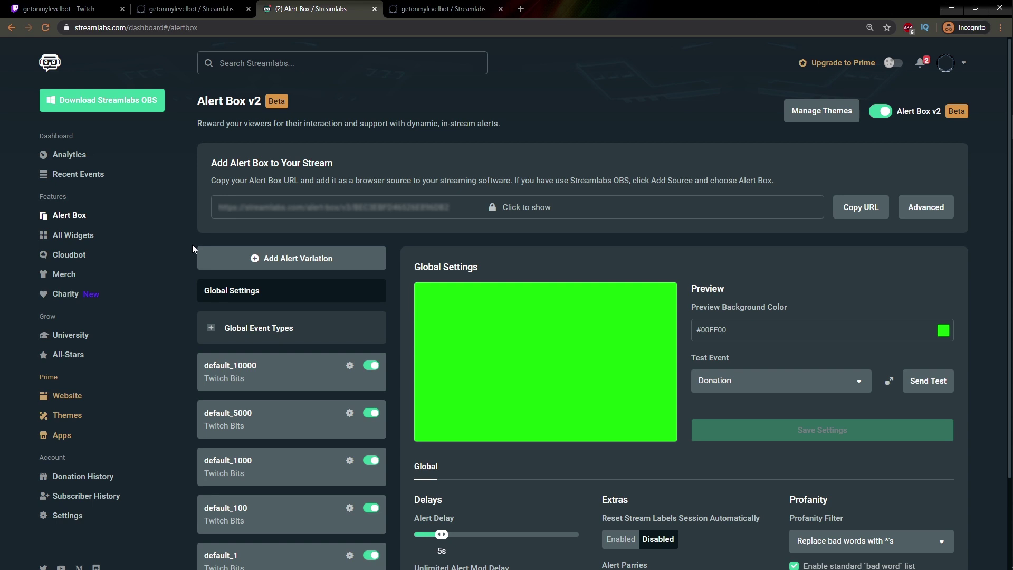
- Expand Global Event Types and open the Donation alert's settings
{"action": "scroll", "coordinate": [236, 244], "scroll_direction": "down", "scroll_amount": 2}
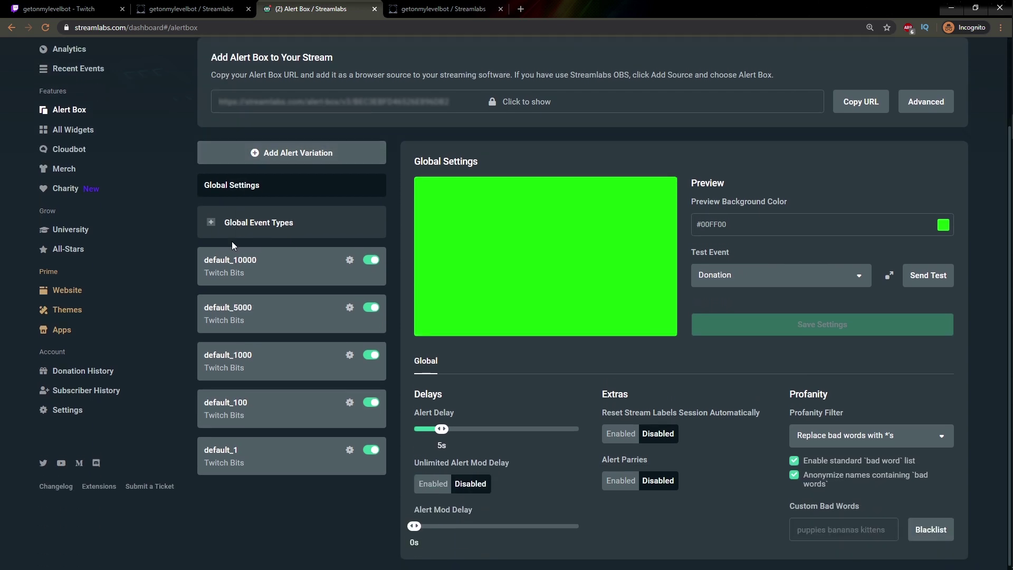
{"action": "scroll", "coordinate": [233, 242], "scroll_direction": "down", "scroll_amount": 1}
{"action": "left_click", "coordinate": [212, 220]}
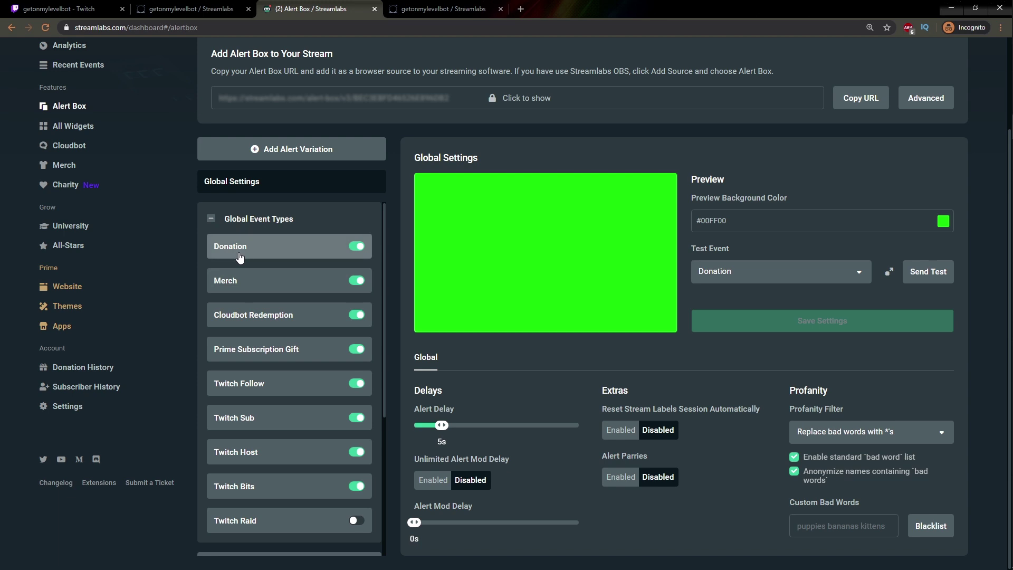
{"action": "left_click", "coordinate": [312, 248]}
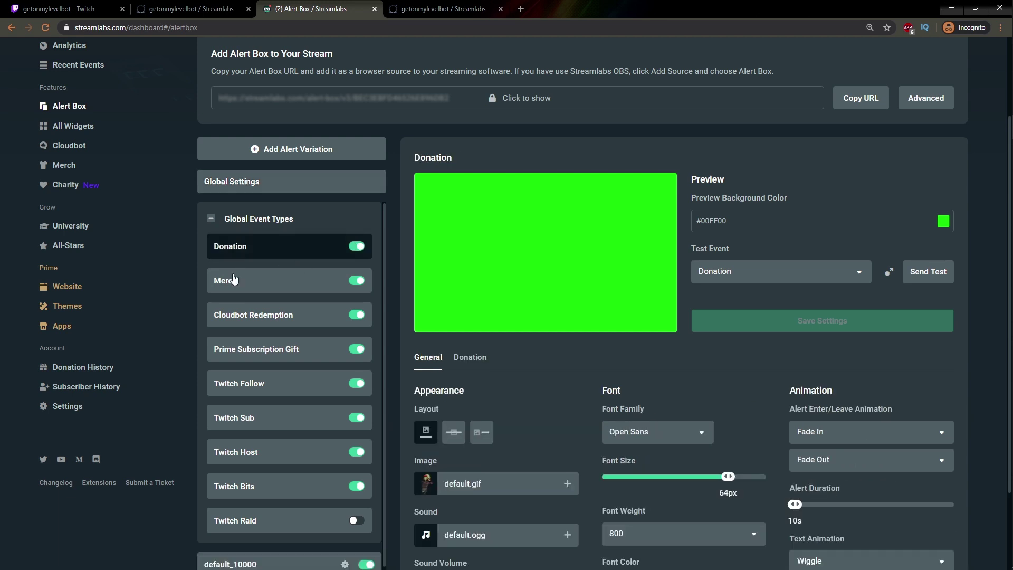
- Send a test donation alert from the preview section
{"action": "scroll", "coordinate": [554, 343], "scroll_direction": "down", "scroll_amount": 2}
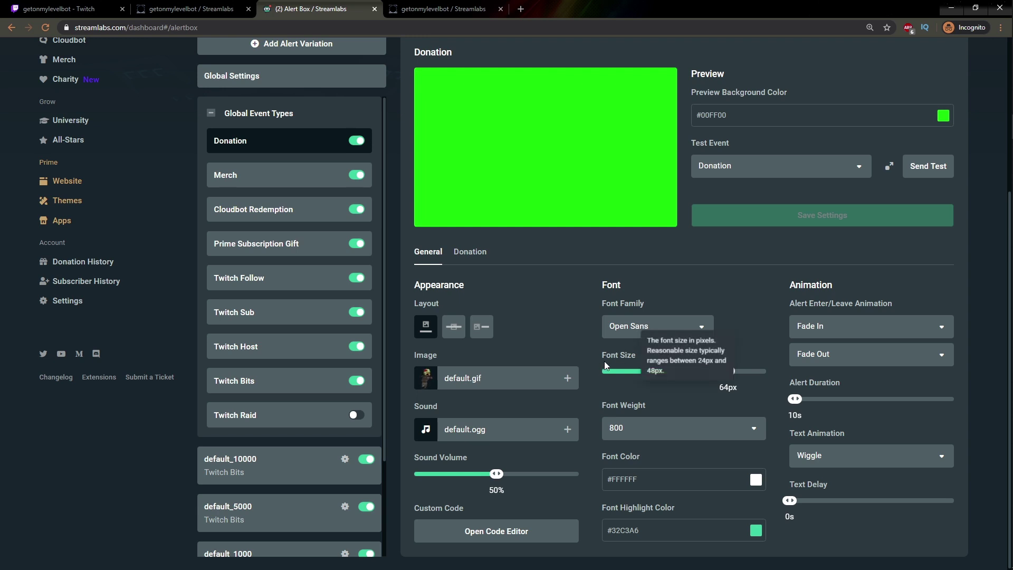
{"action": "scroll", "coordinate": [598, 366], "scroll_direction": "up", "scroll_amount": 2}
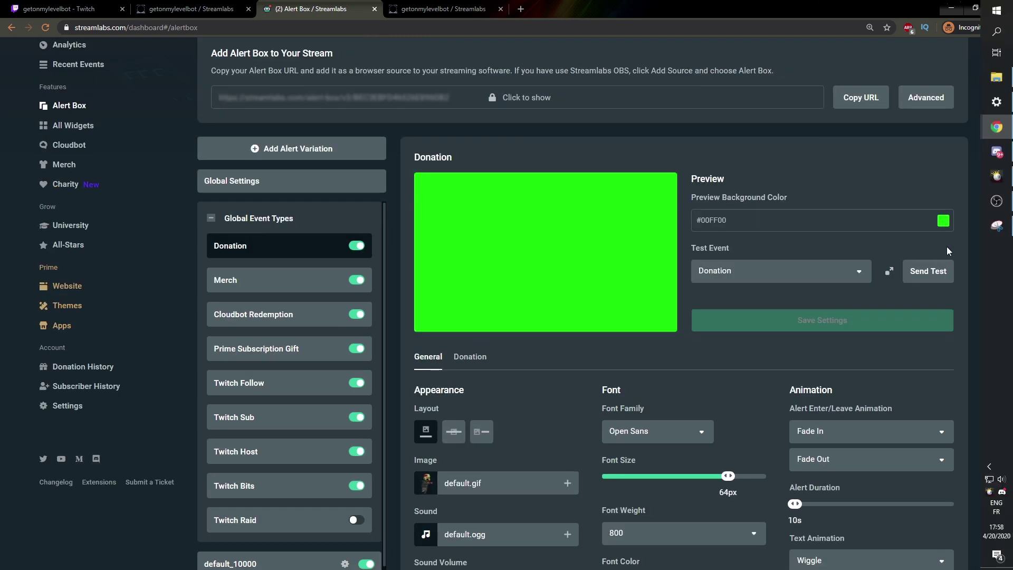
{"action": "left_click", "coordinate": [933, 270]}
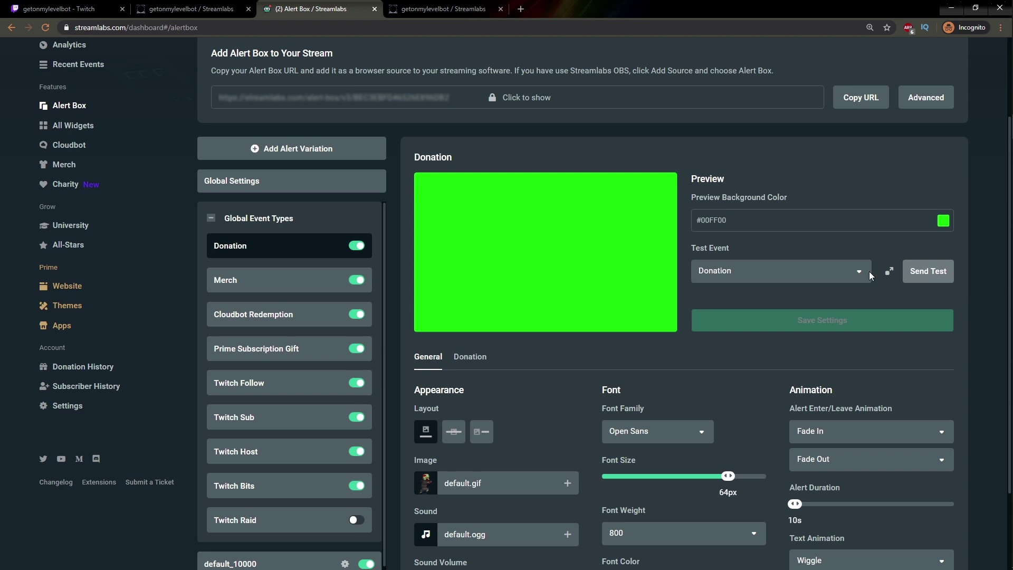
{"action": "scroll", "coordinate": [799, 233], "scroll_direction": "down", "scroll_amount": 1}
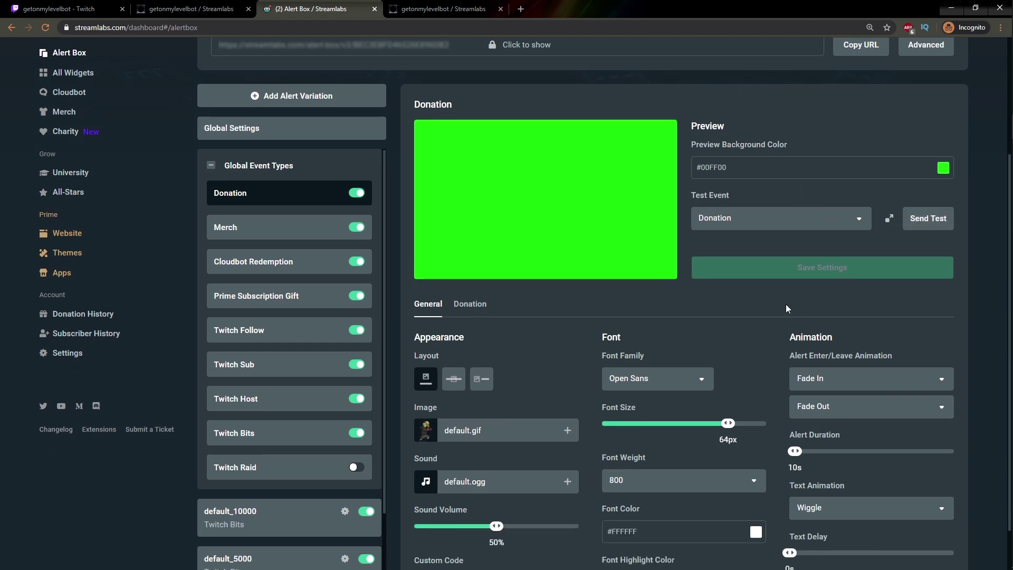
{"action": "scroll", "coordinate": [786, 307], "scroll_direction": "up", "scroll_amount": 2}
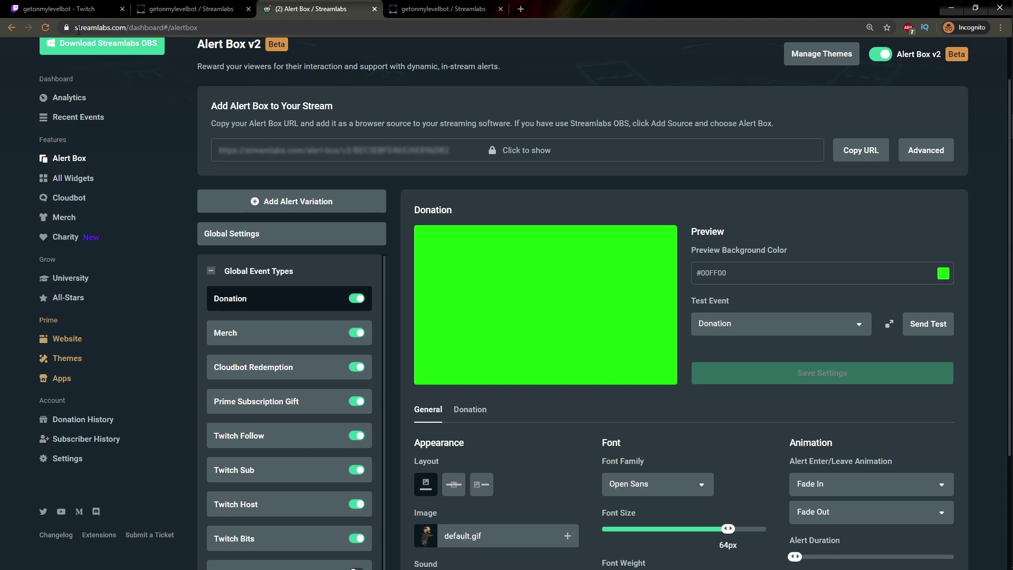
- Go back to the Twitch channel page and check the DONATE panel below the stream
{"action": "key", "text": "ctrl+1"}
{"action": "scroll", "coordinate": [282, 263], "scroll_direction": "down", "scroll_amount": 5}
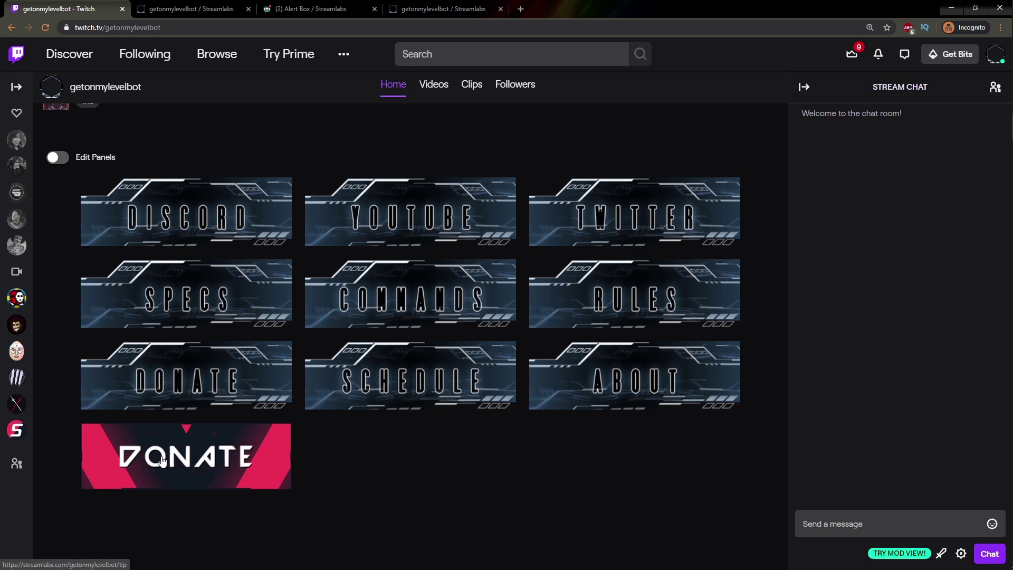
{"action": "scroll", "coordinate": [292, 481], "scroll_direction": "up", "scroll_amount": 5}
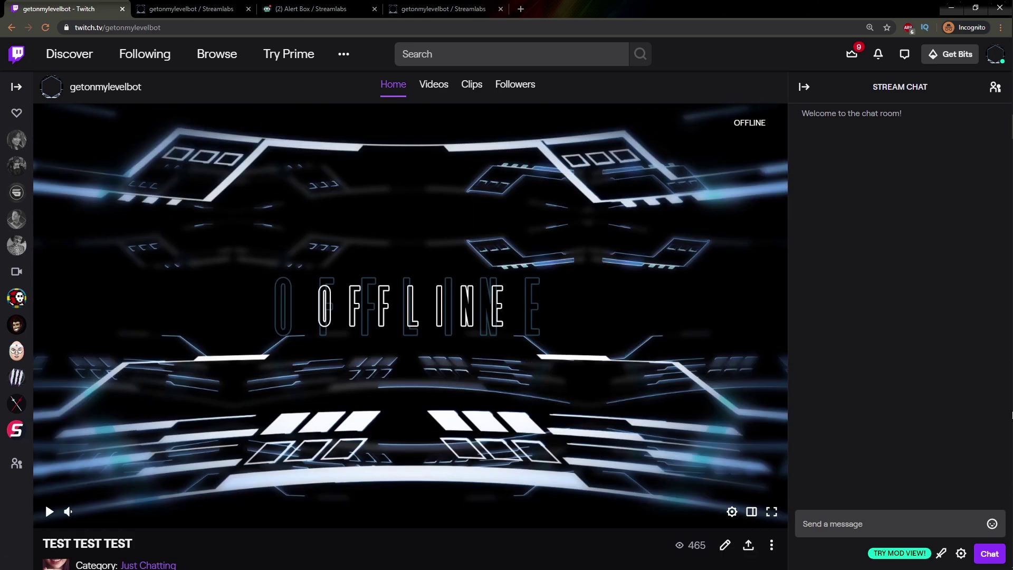